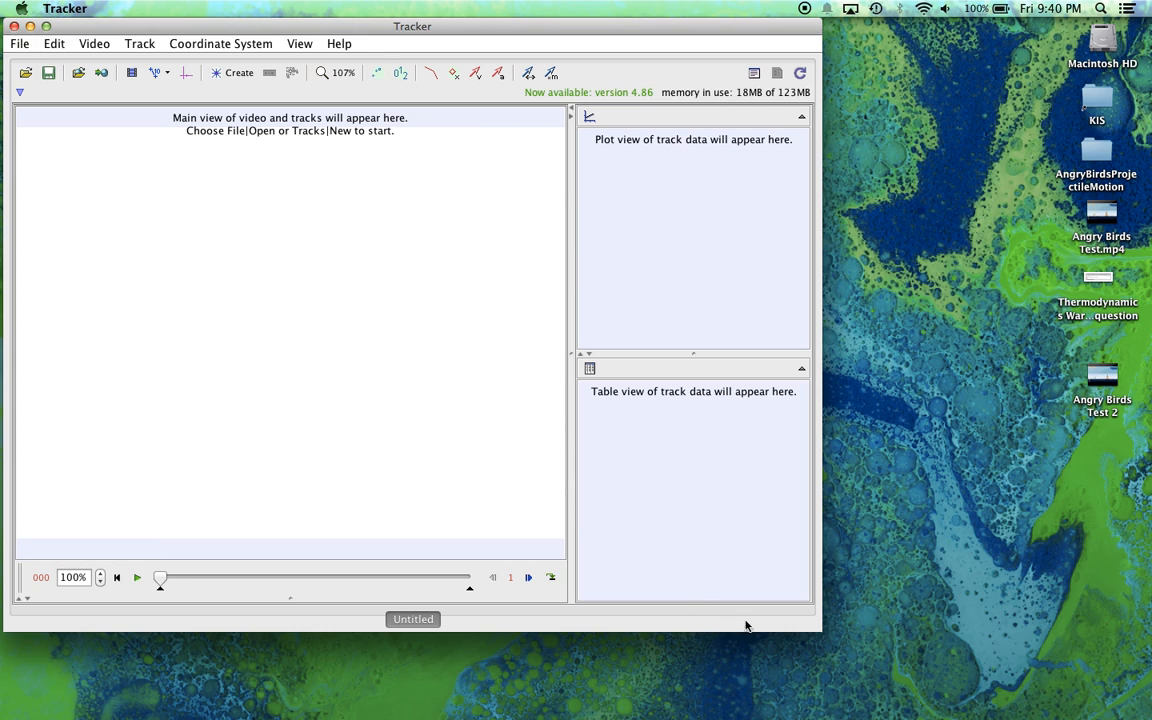
# Step: Import the Angry Birds Test 2 video from the Desktop, accept the frame duration notice, and enlarge the program window
pyautogui.moveTo(818, 630); pyautogui.dragTo(886, 704)
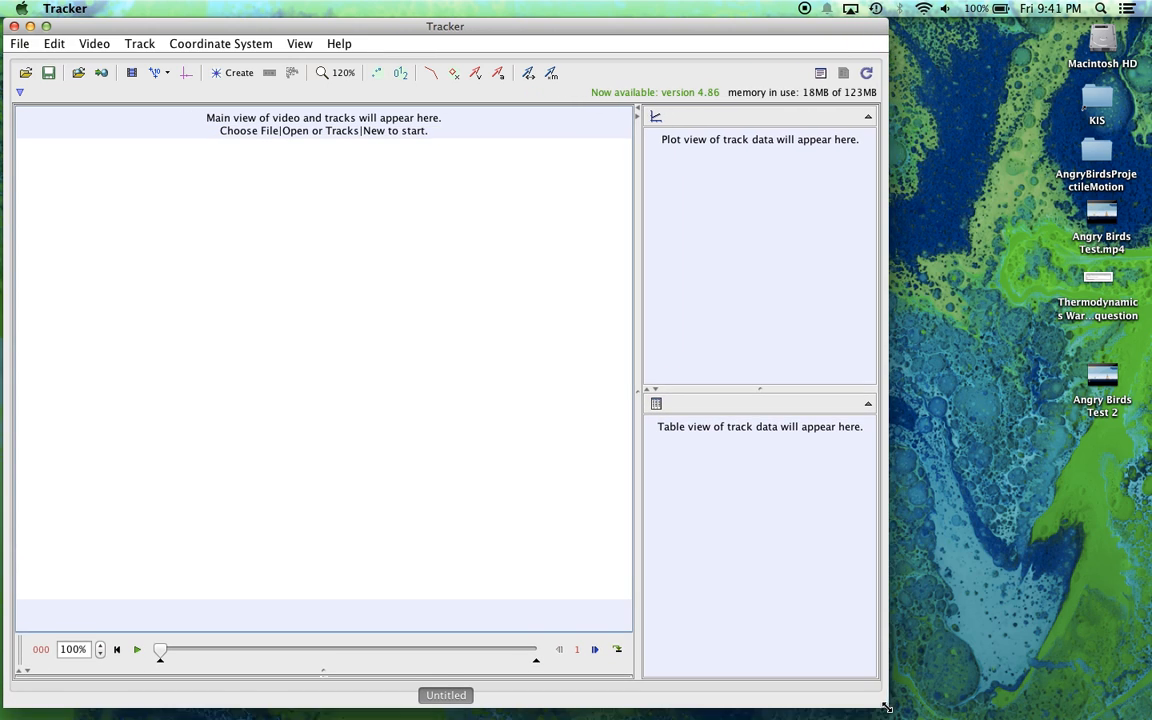
pyautogui.click(87, 48)
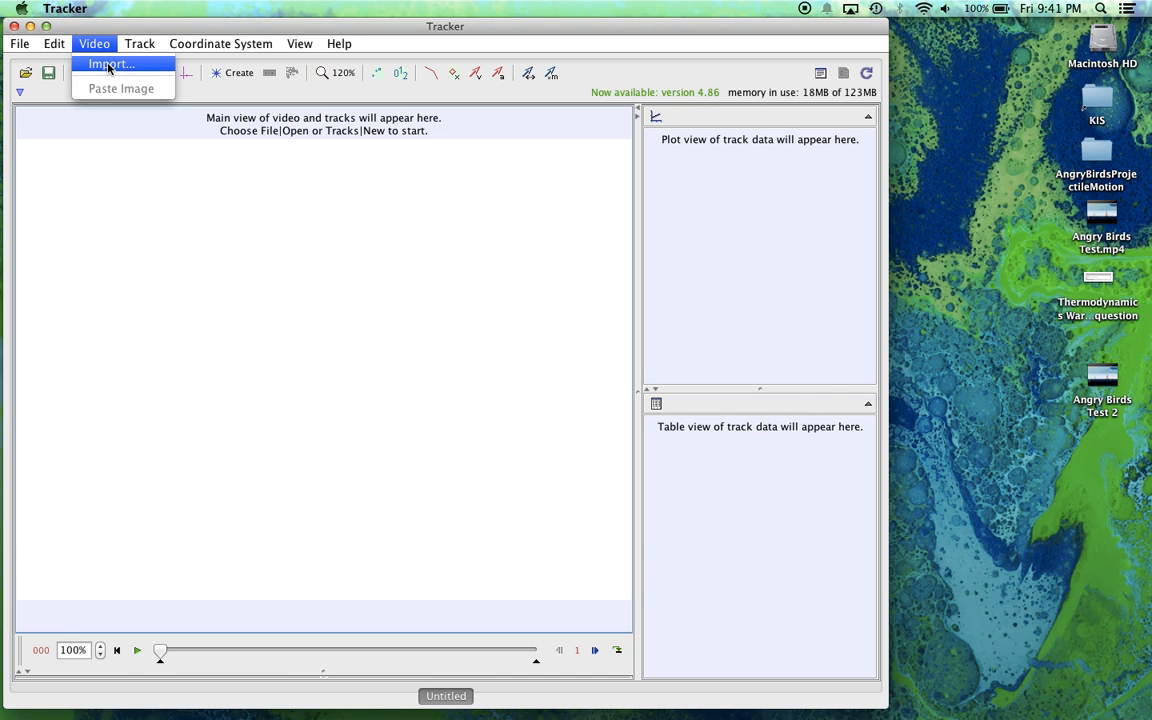
pyautogui.click(109, 65)
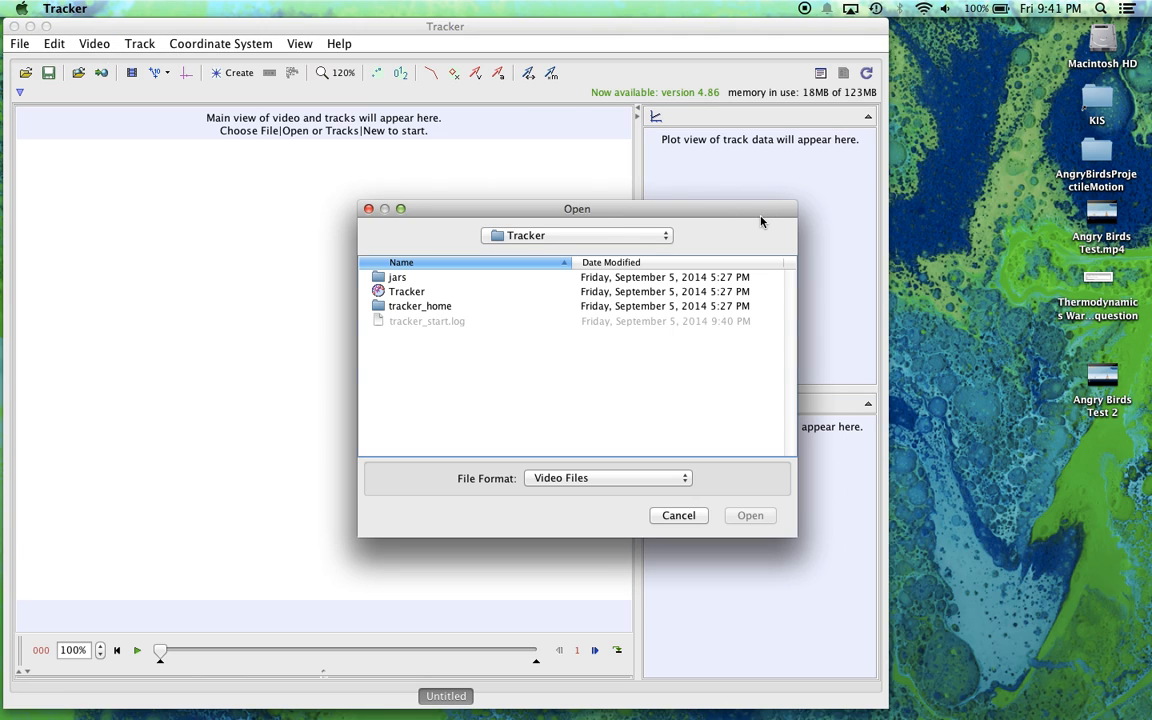
pyautogui.moveTo(1107, 380); pyautogui.dragTo(992, 373)
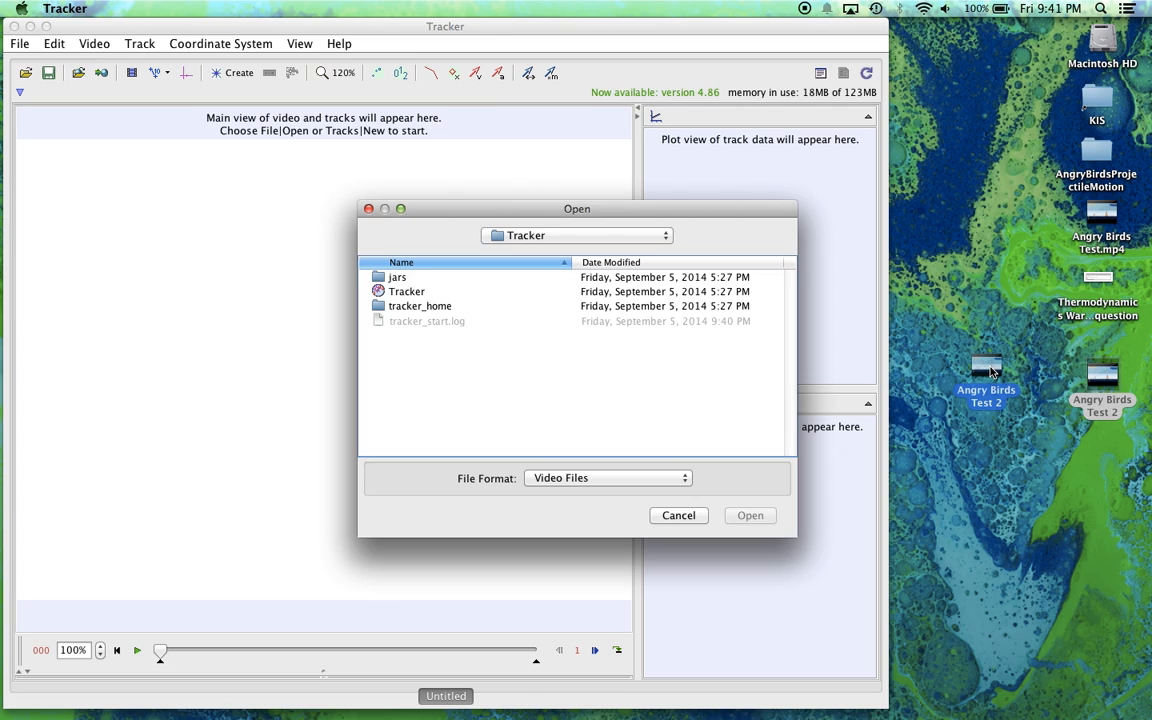
pyautogui.moveTo(991, 371); pyautogui.dragTo(470, 296)
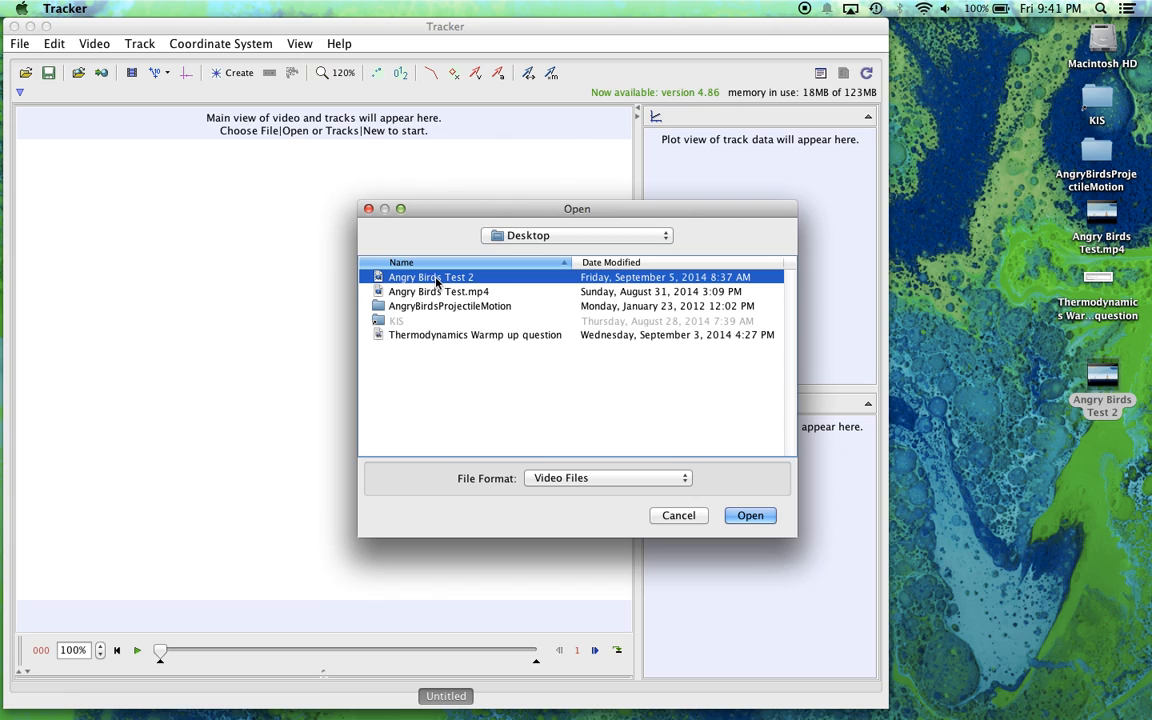
pyautogui.doubleClick(437, 279)
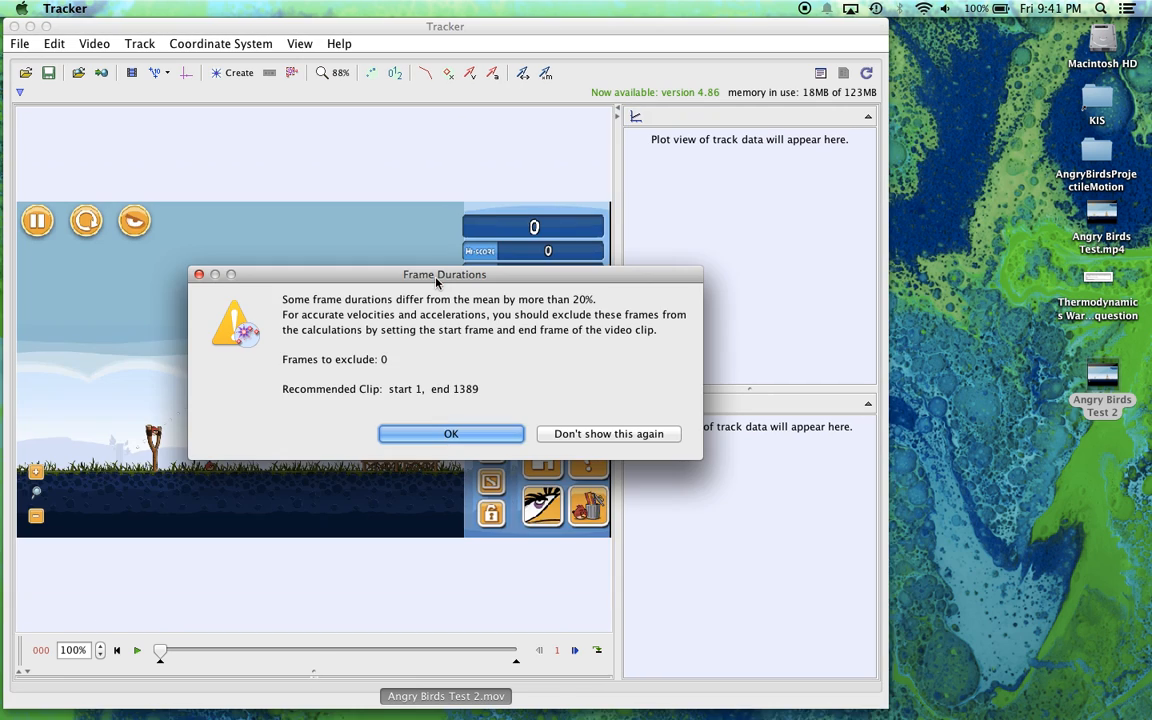
pyautogui.click(418, 435)
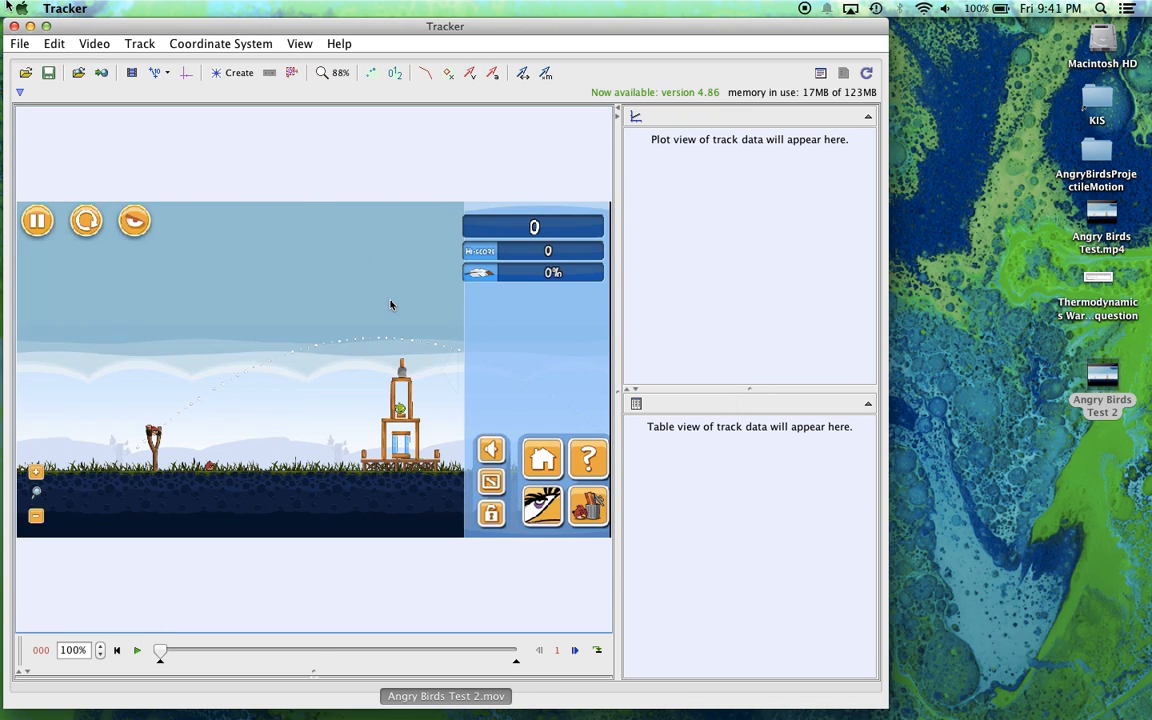
pyautogui.click(46, 27)
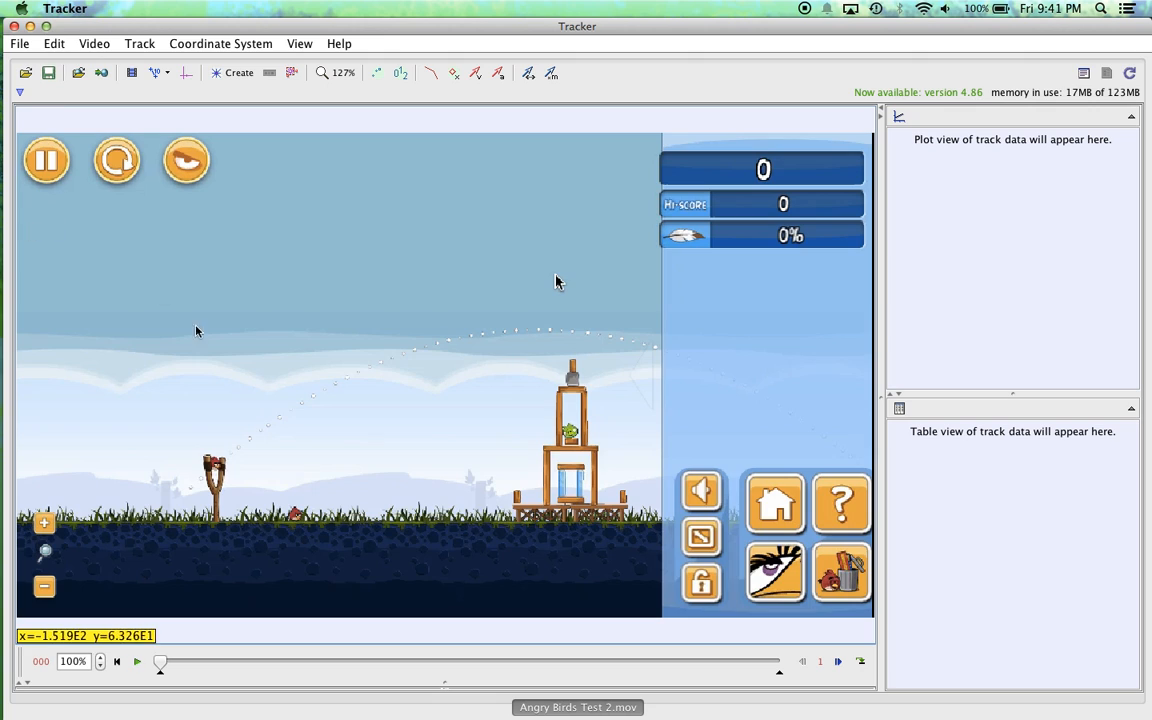
# Step: Find the frame where the bird is about to leave the slingshot and set the clip's start frame to 351
pyautogui.moveTo(160, 663); pyautogui.dragTo(225, 662)
pyautogui.click(137, 662)
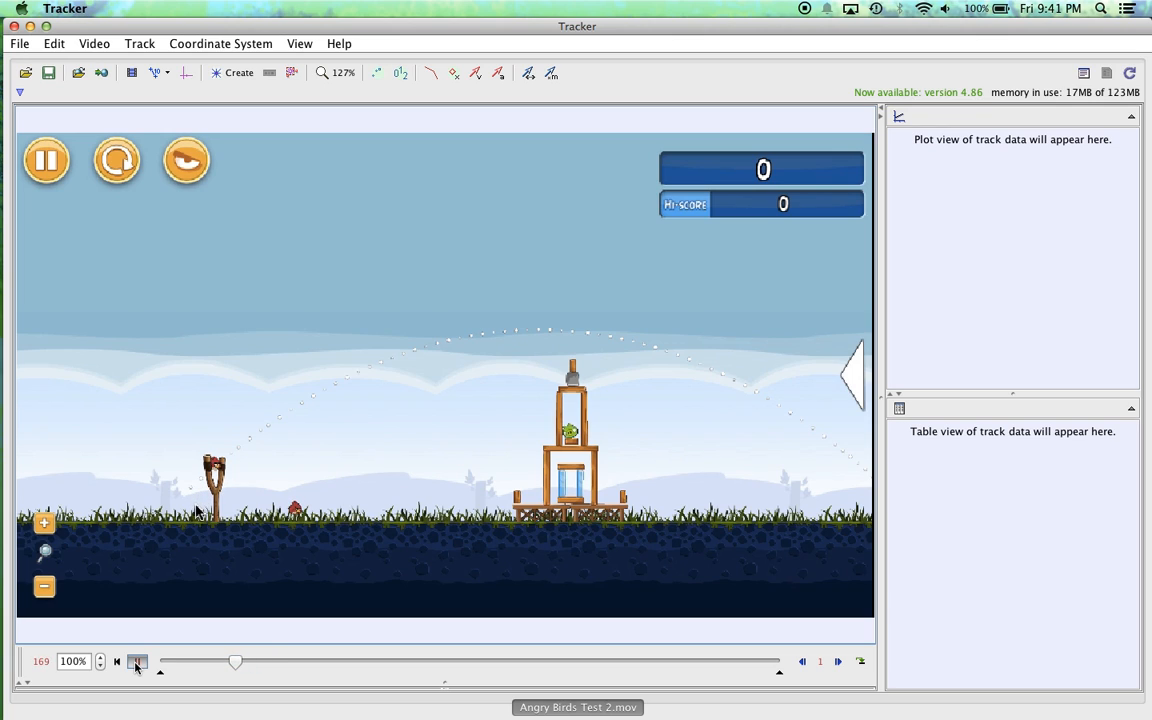
pyautogui.click(137, 662)
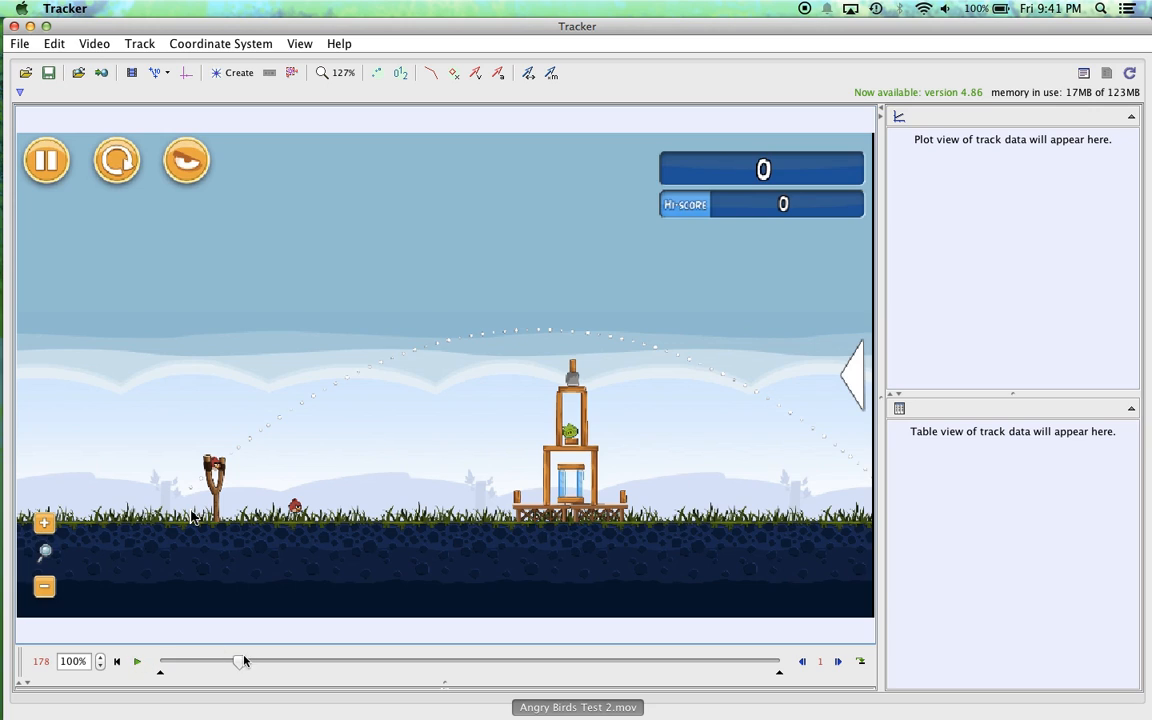
pyautogui.moveTo(243, 661); pyautogui.dragTo(315, 652)
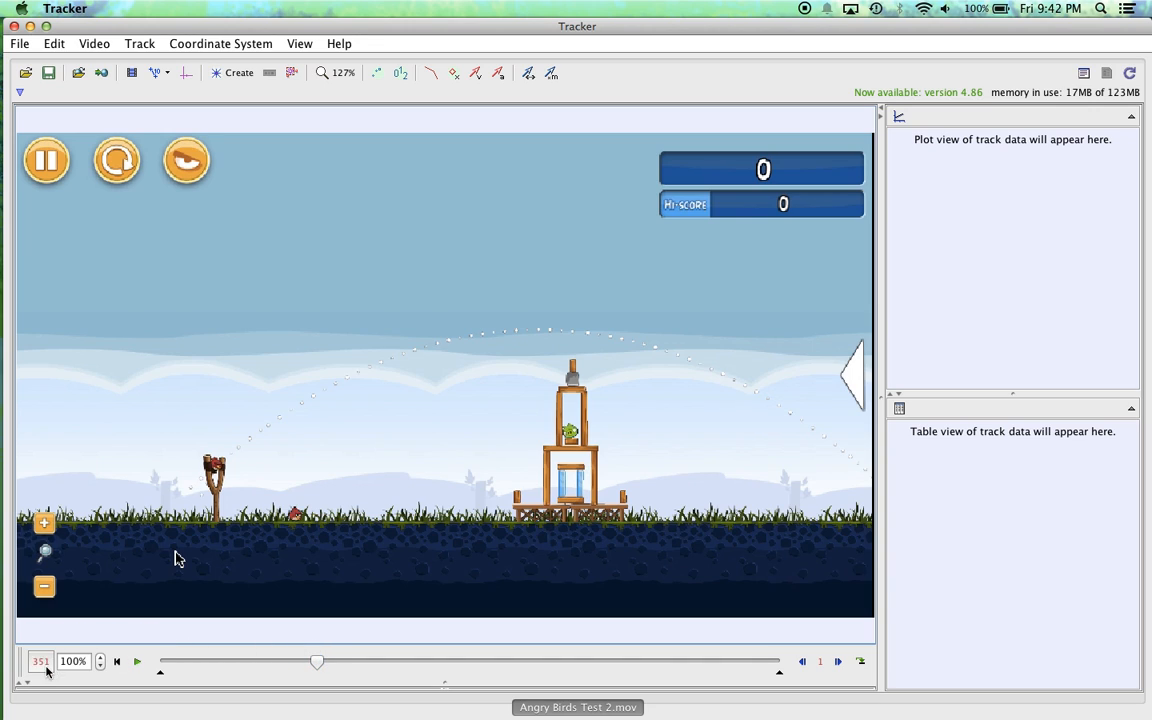
pyautogui.click(131, 73)
pyautogui.click(474, 305)
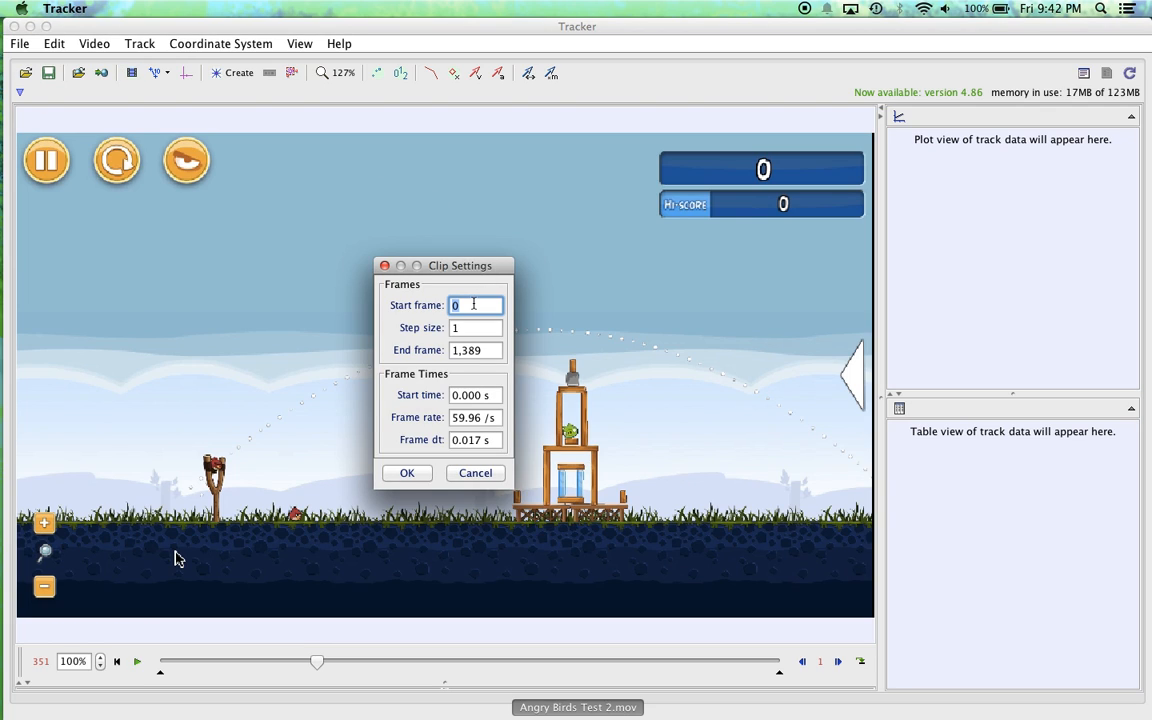
pyautogui.write('351')
# Step: Find the frame after the bird lands, set the clip's end frame to 599, and return to the start frame
pyautogui.click(320, 662)
pyautogui.moveTo(325, 662); pyautogui.dragTo(424, 649)
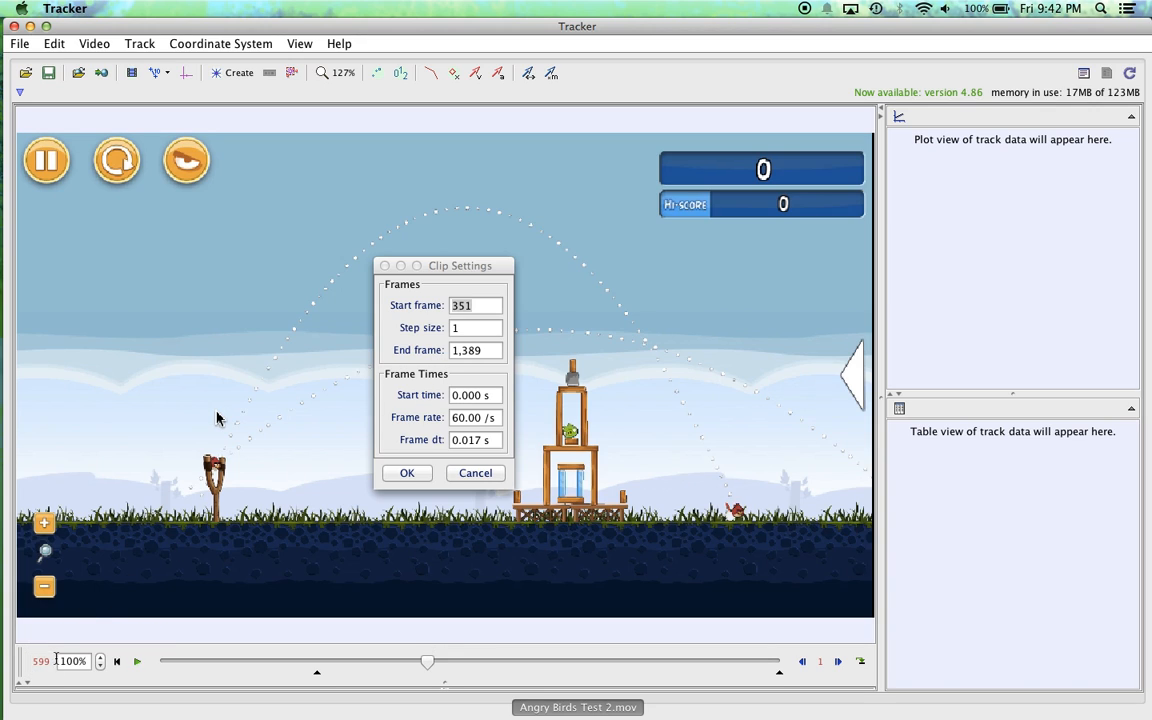
pyautogui.click(474, 352)
pyautogui.write('599')
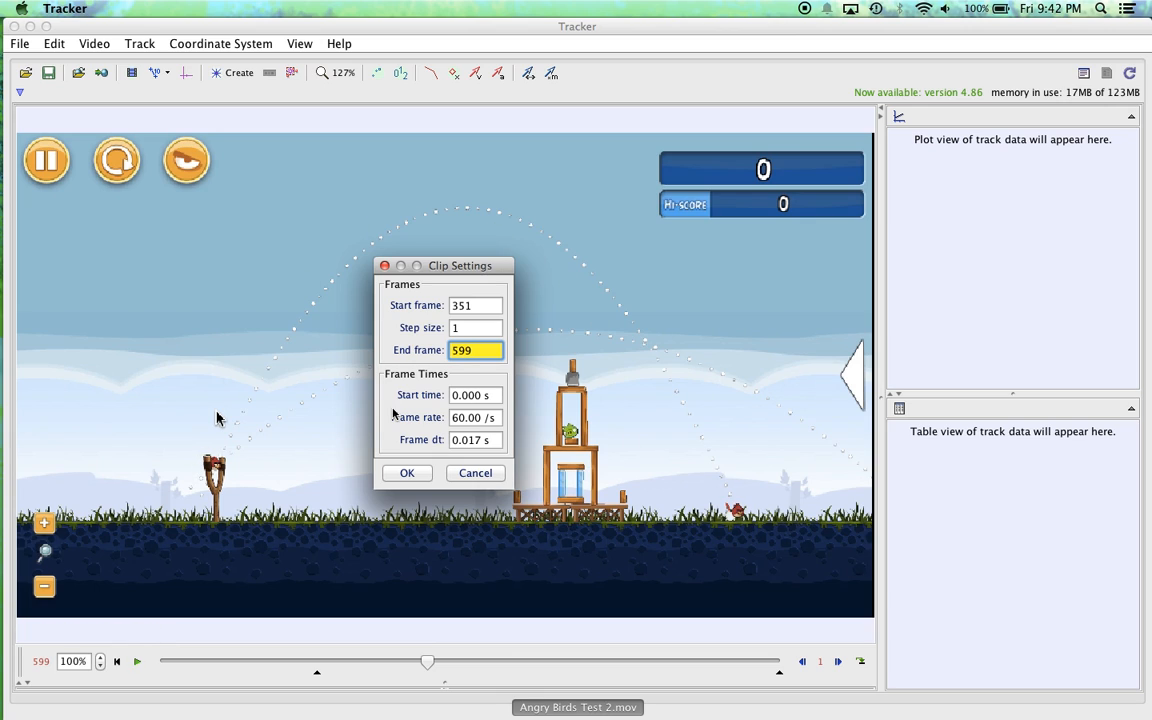
pyautogui.click(409, 473)
pyautogui.moveTo(427, 665); pyautogui.dragTo(305, 671)
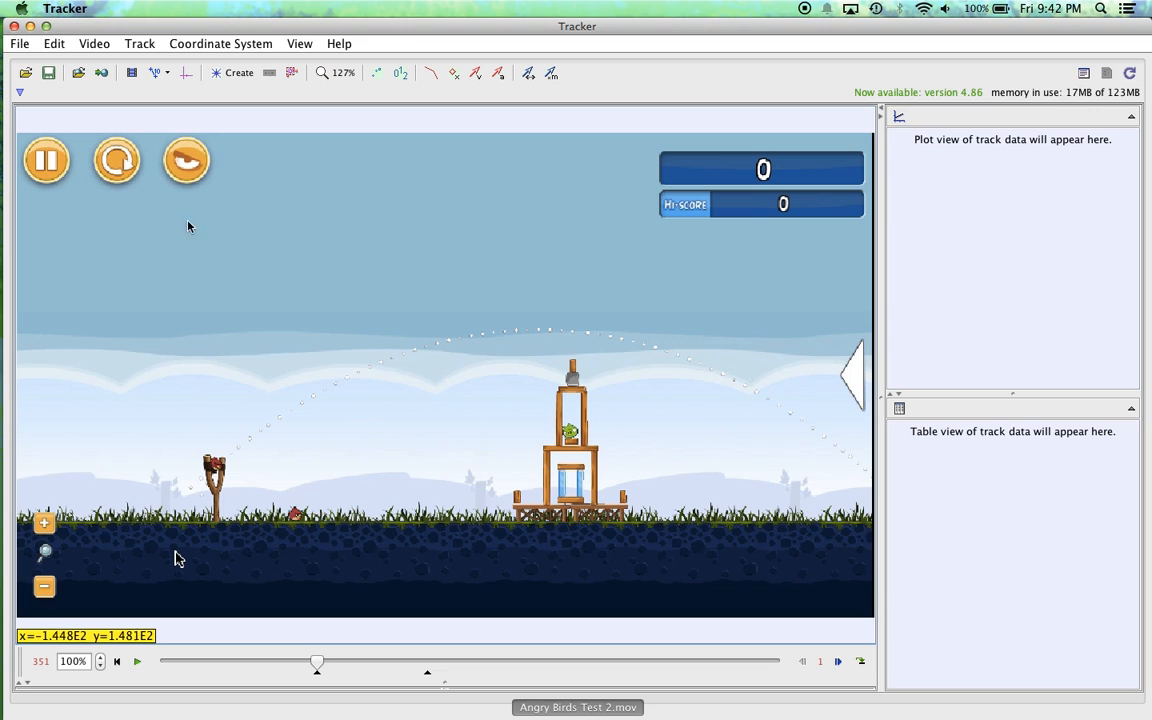
# Step: Create a point mass track for the bird and move the track control window off the video
pyautogui.click(233, 76)
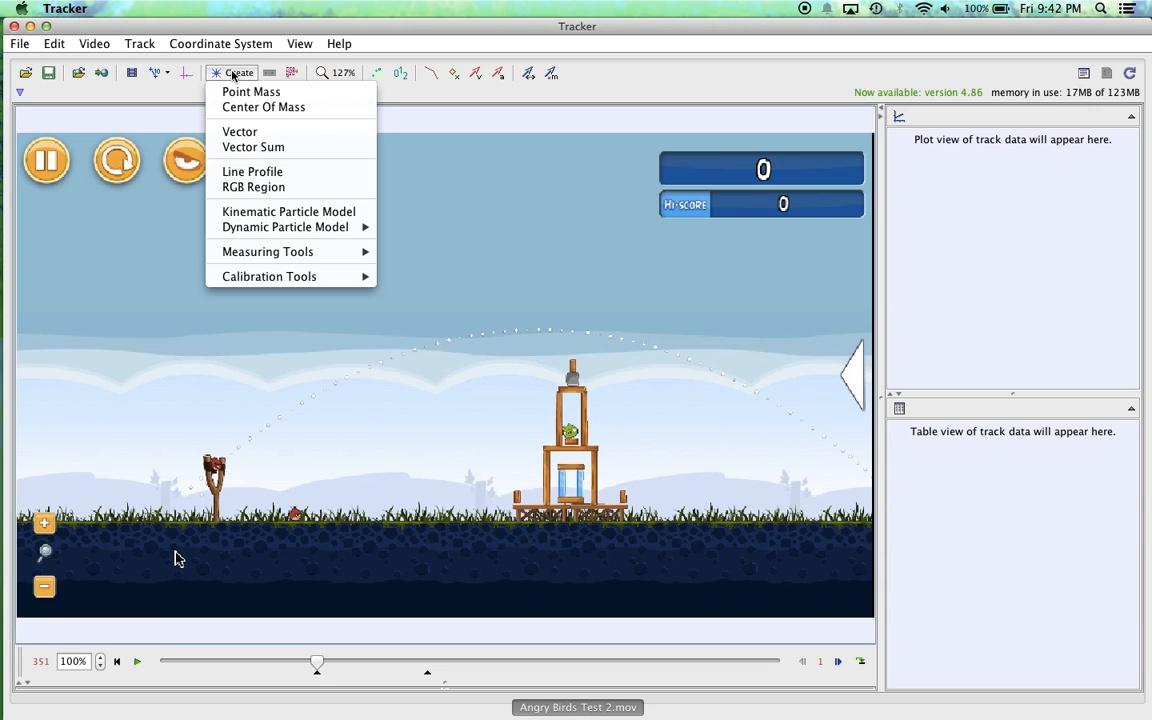
pyautogui.click(248, 93)
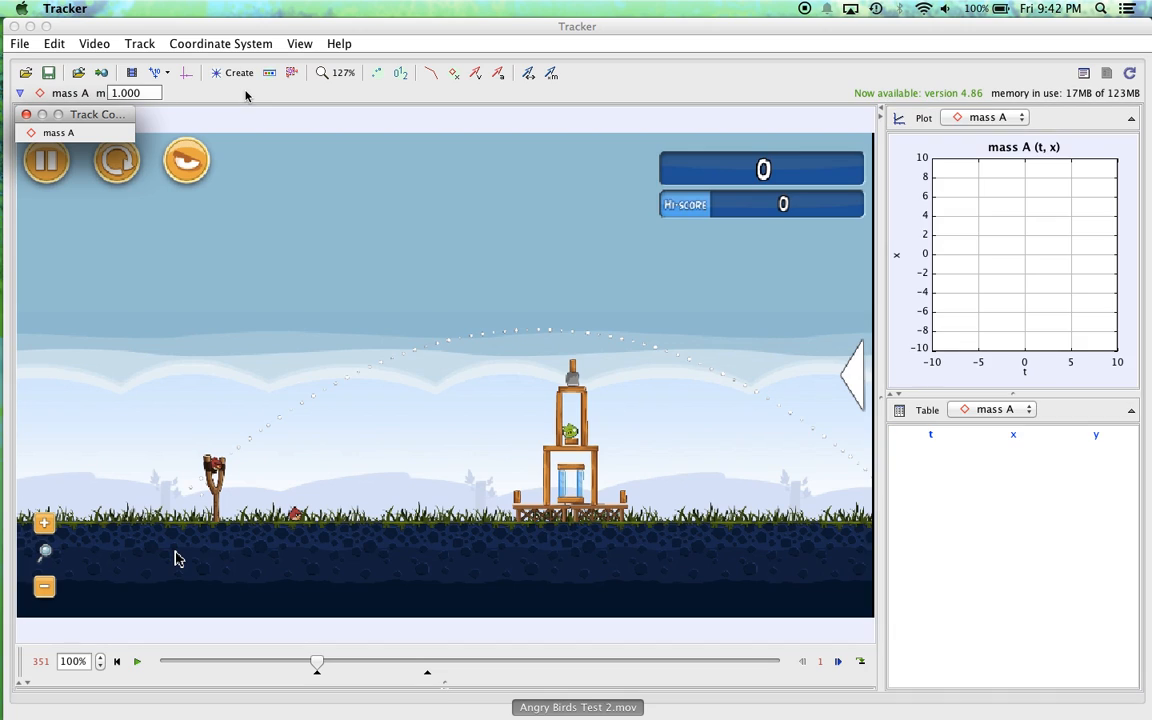
pyautogui.moveTo(107, 118); pyautogui.dragTo(127, 86)
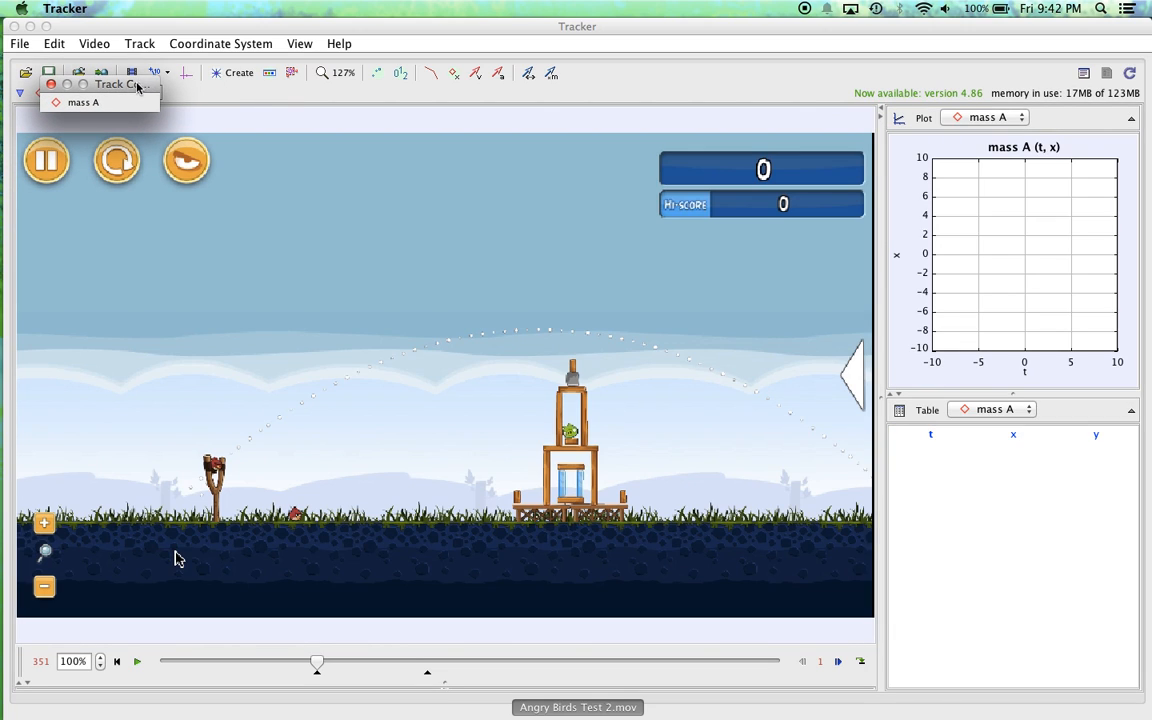
# Step: Open the autotracker for the mass A track and move its window clear of the slingshot
pyautogui.click(294, 74)
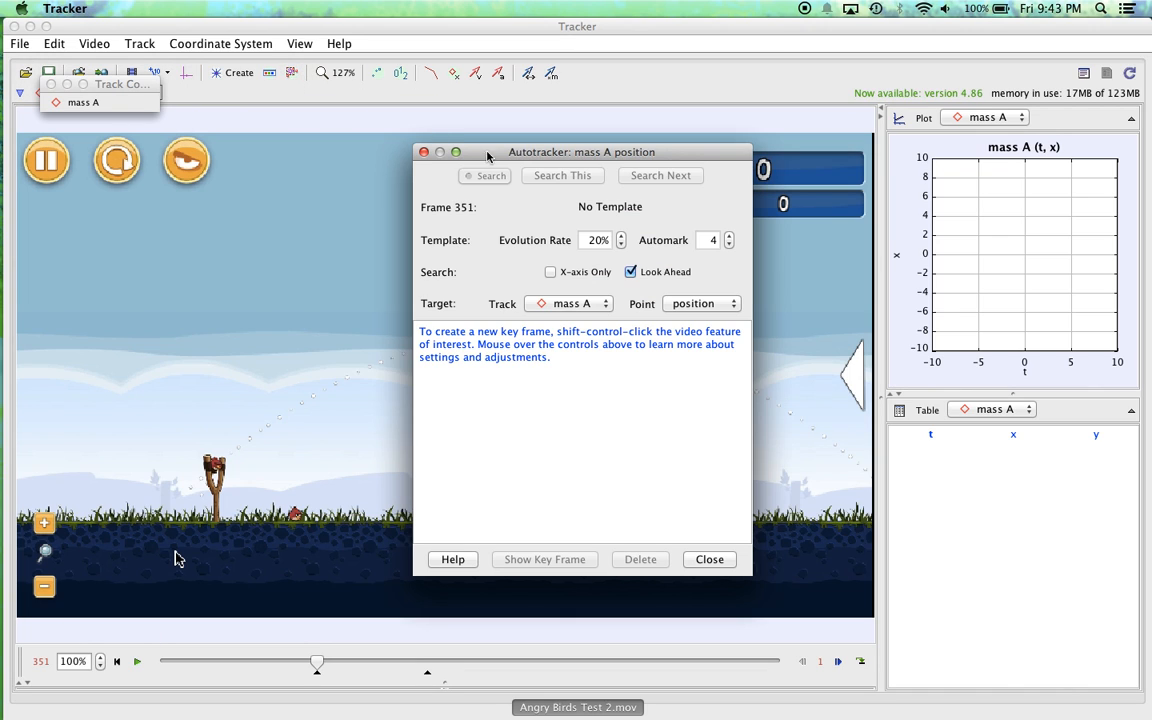
pyautogui.moveTo(521, 155); pyautogui.dragTo(719, 118)
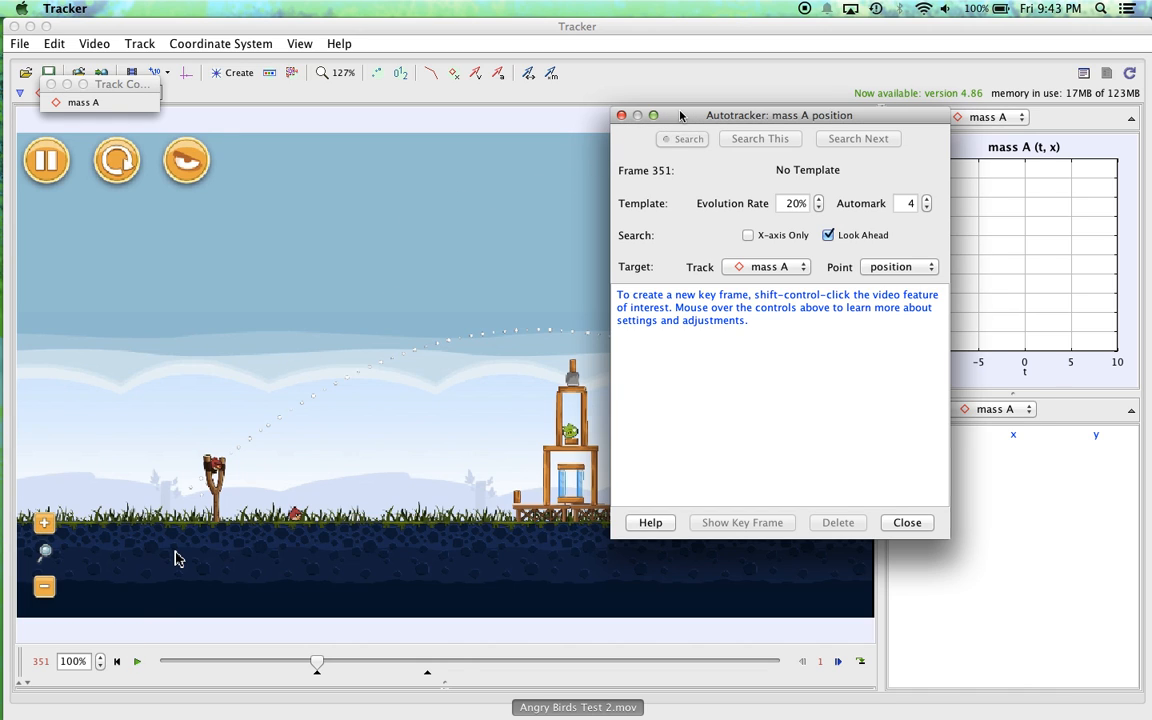
pyautogui.moveTo(680, 115); pyautogui.dragTo(751, 106)
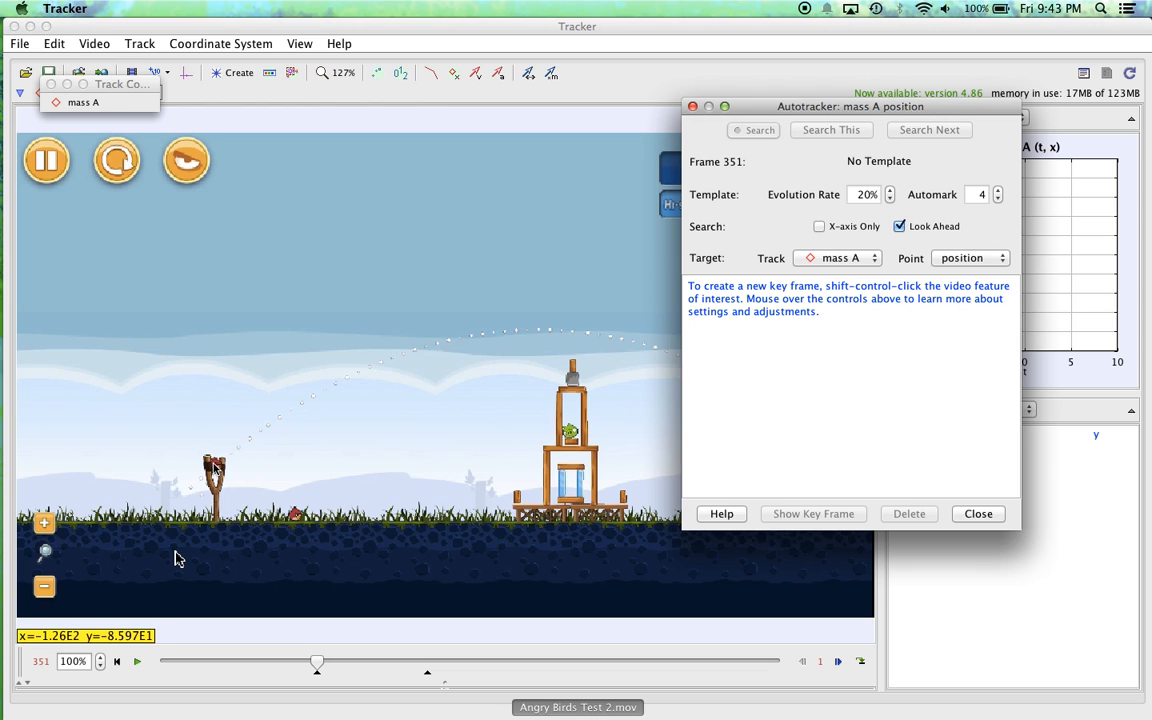
# Step: Create an autotracker key frame at frame 351 on the top of the bird's head in the slingshot
pyautogui.scroll(-2, 214, 467)
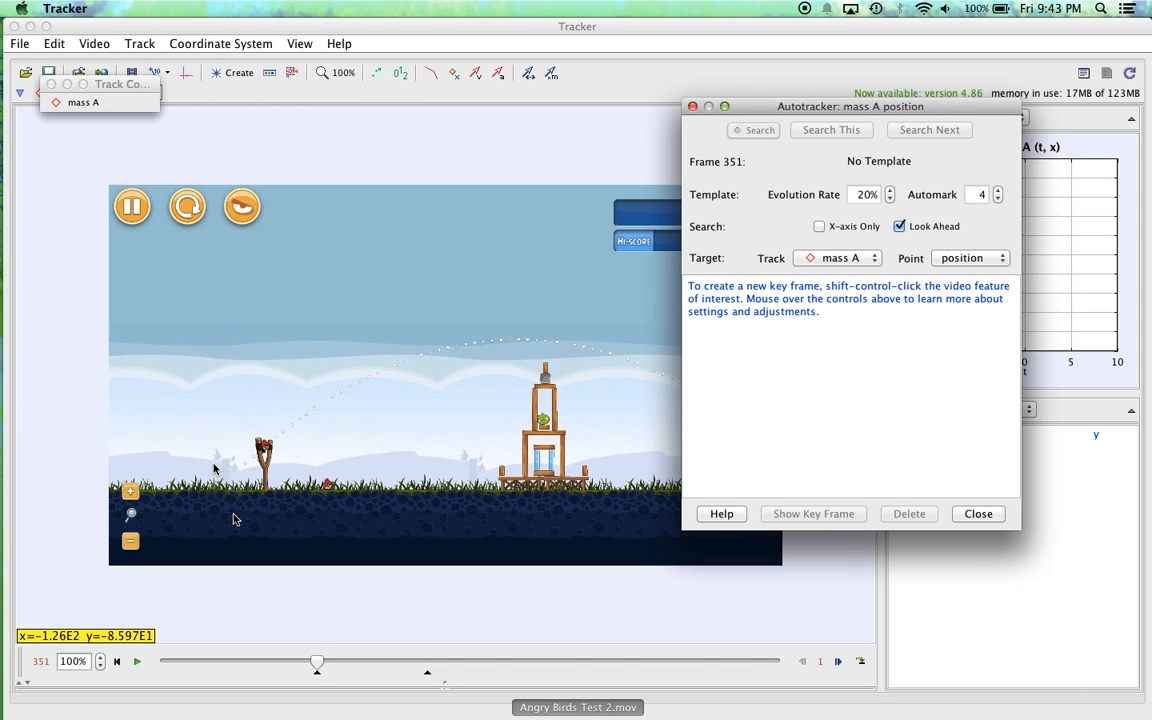
pyautogui.scroll(5, 214, 467)
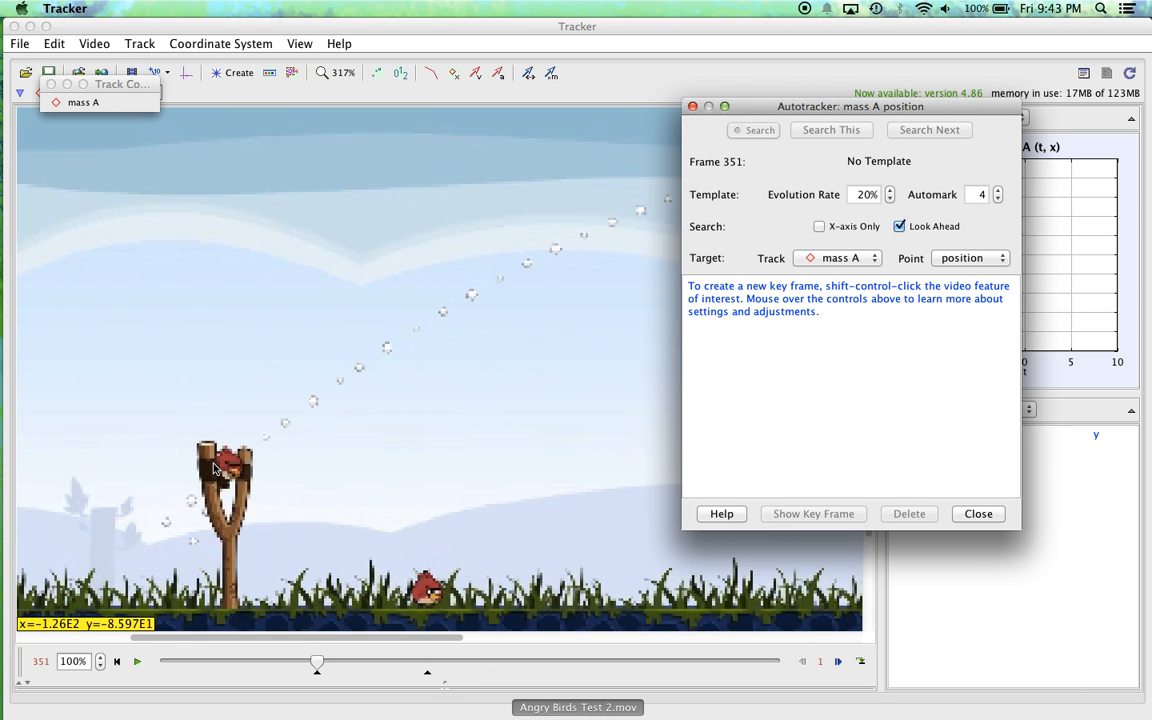
pyautogui.scroll(2, 214, 467)
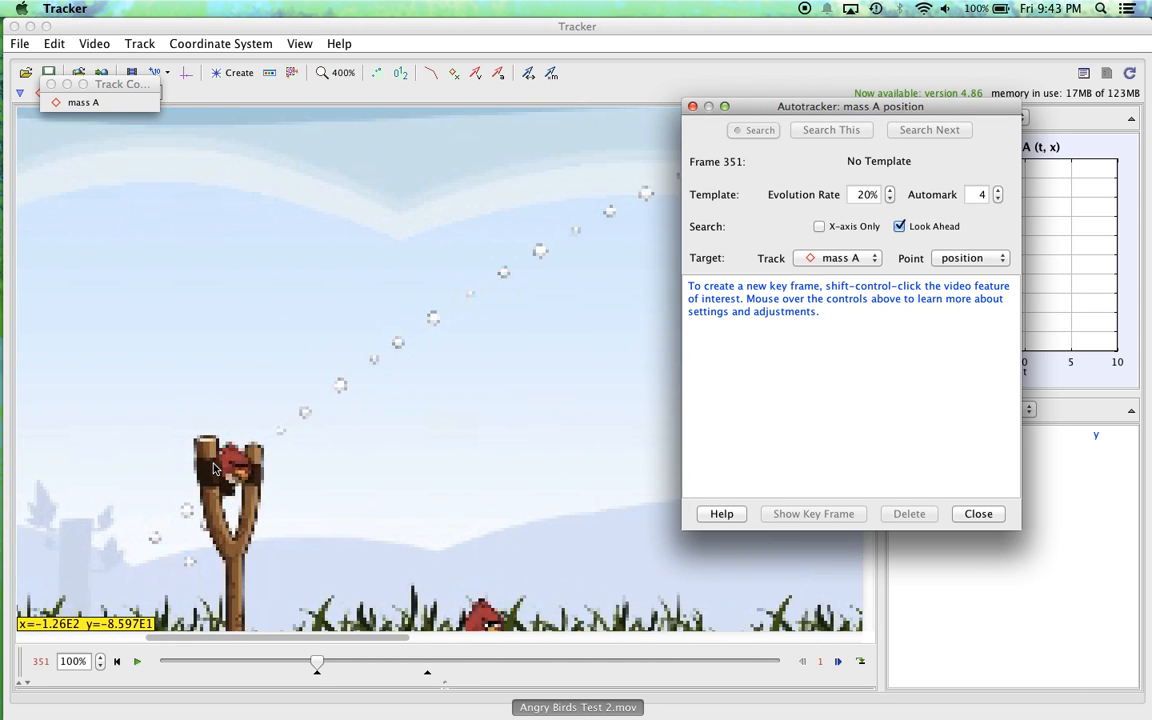
pyautogui.scroll(2, 214, 467)
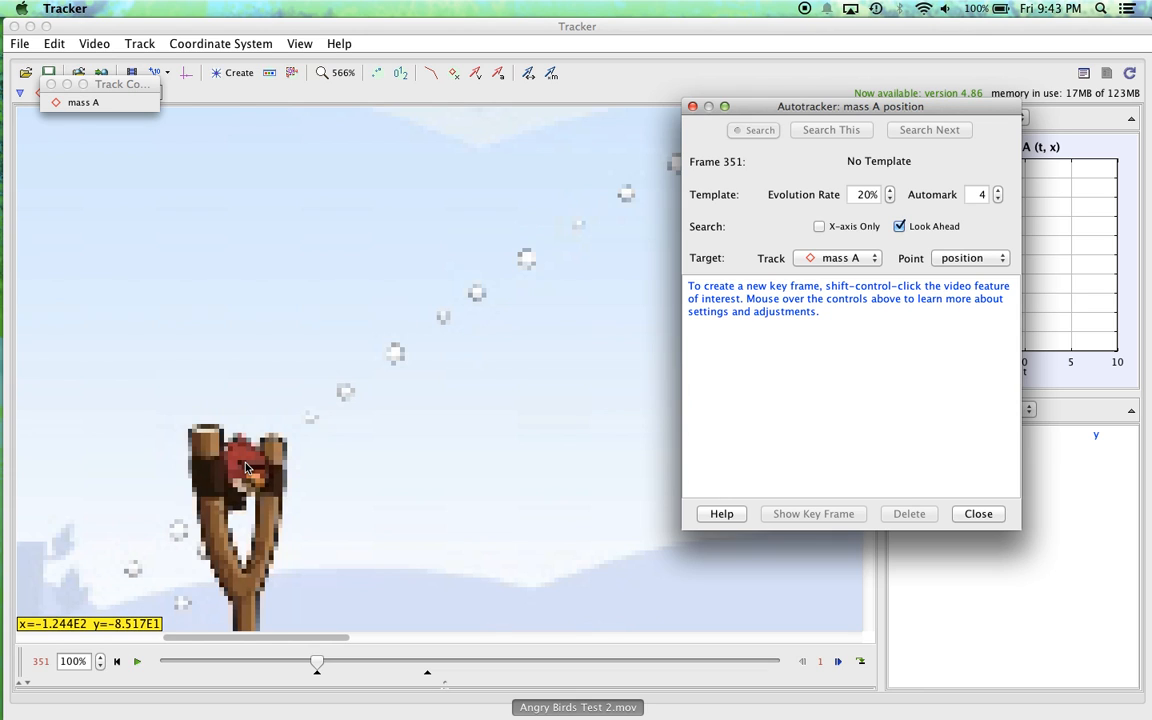
pyautogui.moveTo(401, 514); pyautogui.dragTo(478, 357)
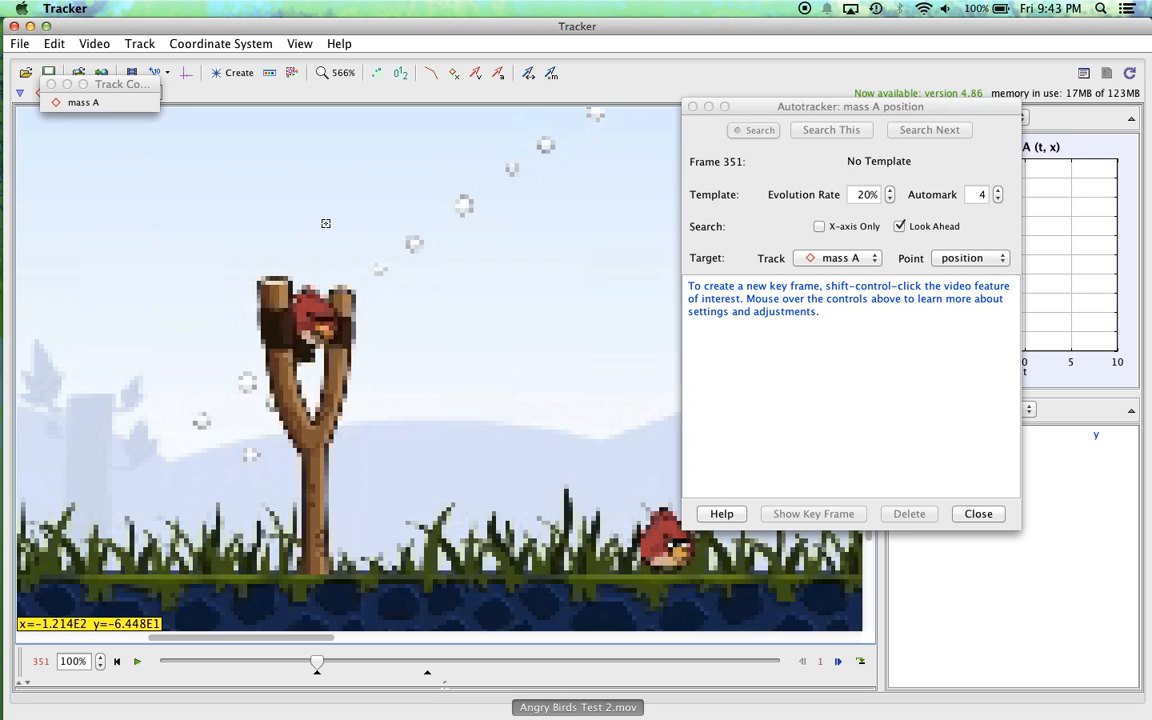
pyautogui.keyDown('ctrl'); pyautogui.keyDown('shift'); pyautogui.click(309, 288); pyautogui.keyUp('shift'); pyautogui.keyUp('ctrl')
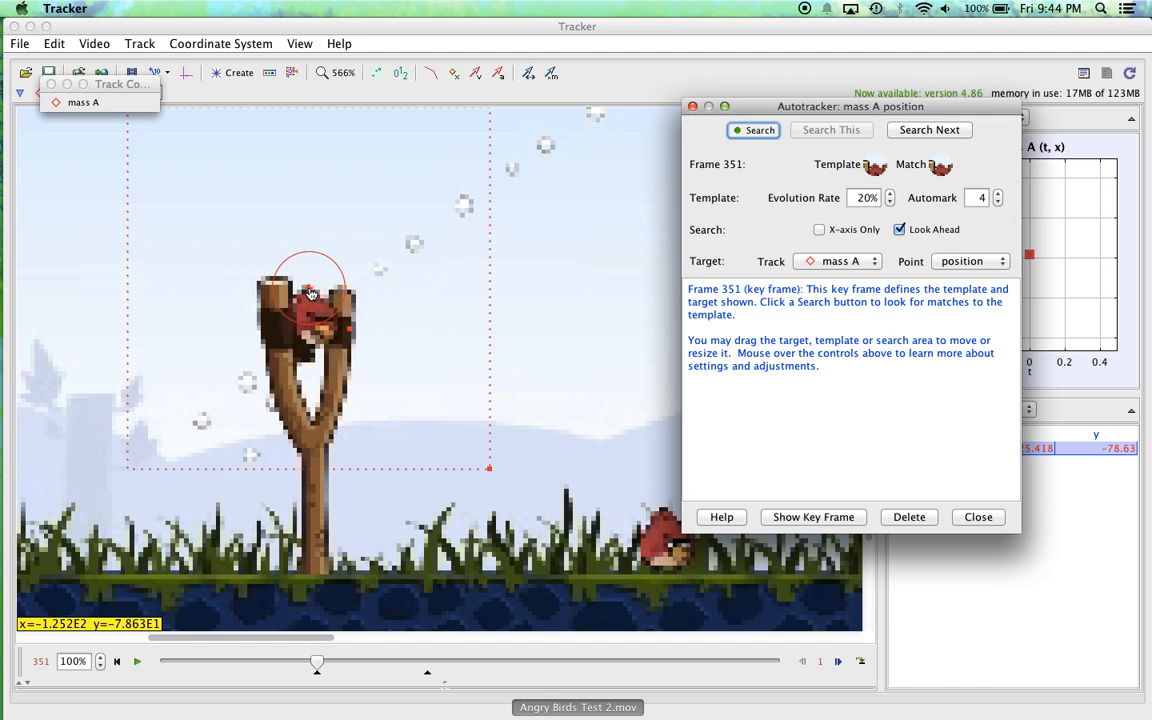
pyautogui.moveTo(311, 293)
pyautogui.mouseDown()
pyautogui.moveTo(320, 330)
pyautogui.moveTo(310, 290)
pyautogui.mouseUp()
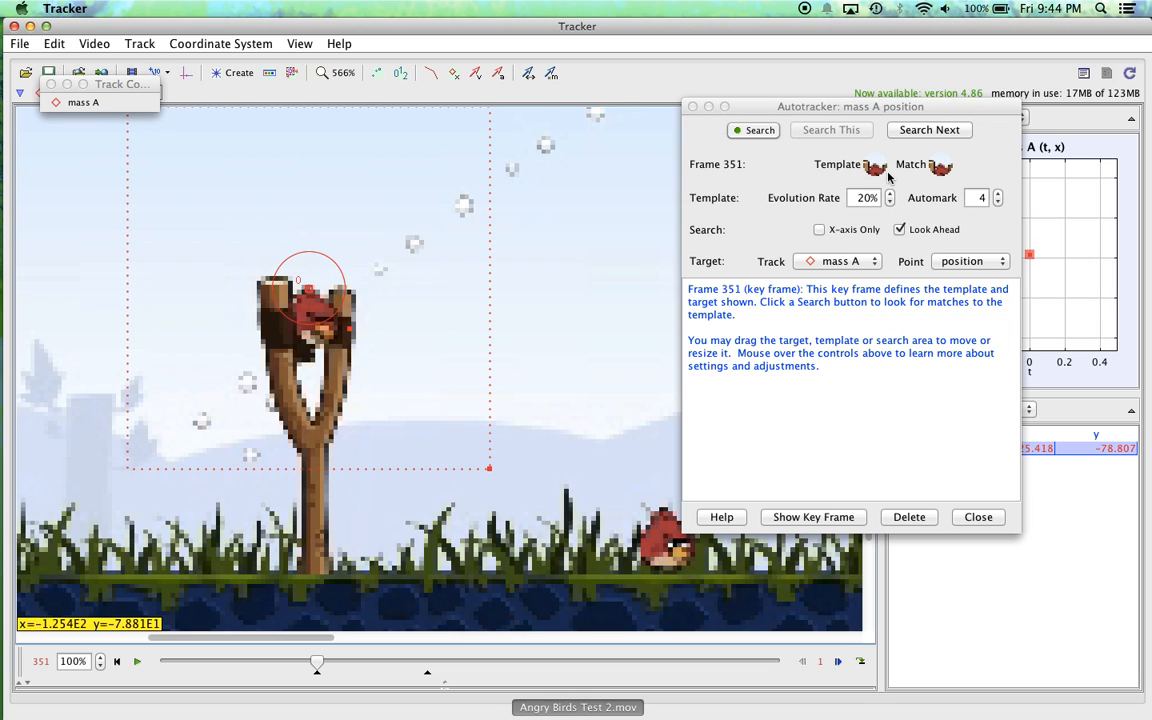
# Step: Reshape the autotracker template into a narrow vertical ellipse over the bird's head and shift the search area slightly
pyautogui.moveTo(879, 169)
pyautogui.moveTo(340, 298); pyautogui.dragTo(323, 342)
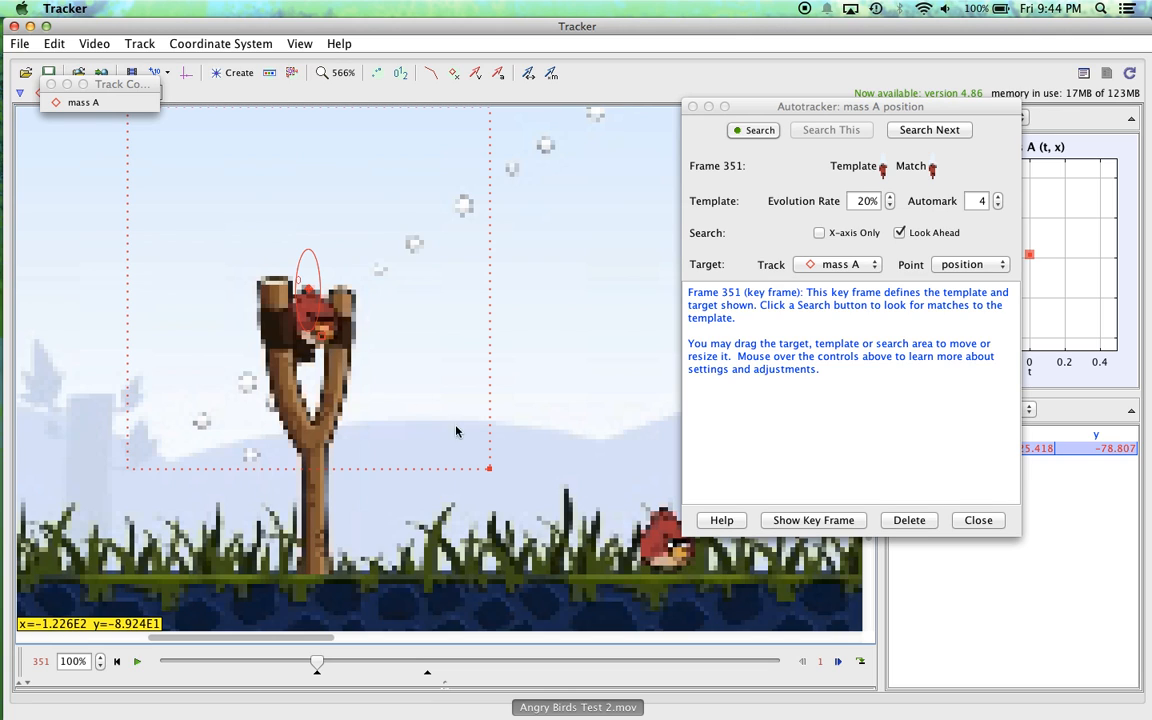
pyautogui.moveTo(490, 471)
pyautogui.mouseDown()
pyautogui.moveTo(427, 437)
pyautogui.moveTo(492, 479)
pyautogui.mouseUp()
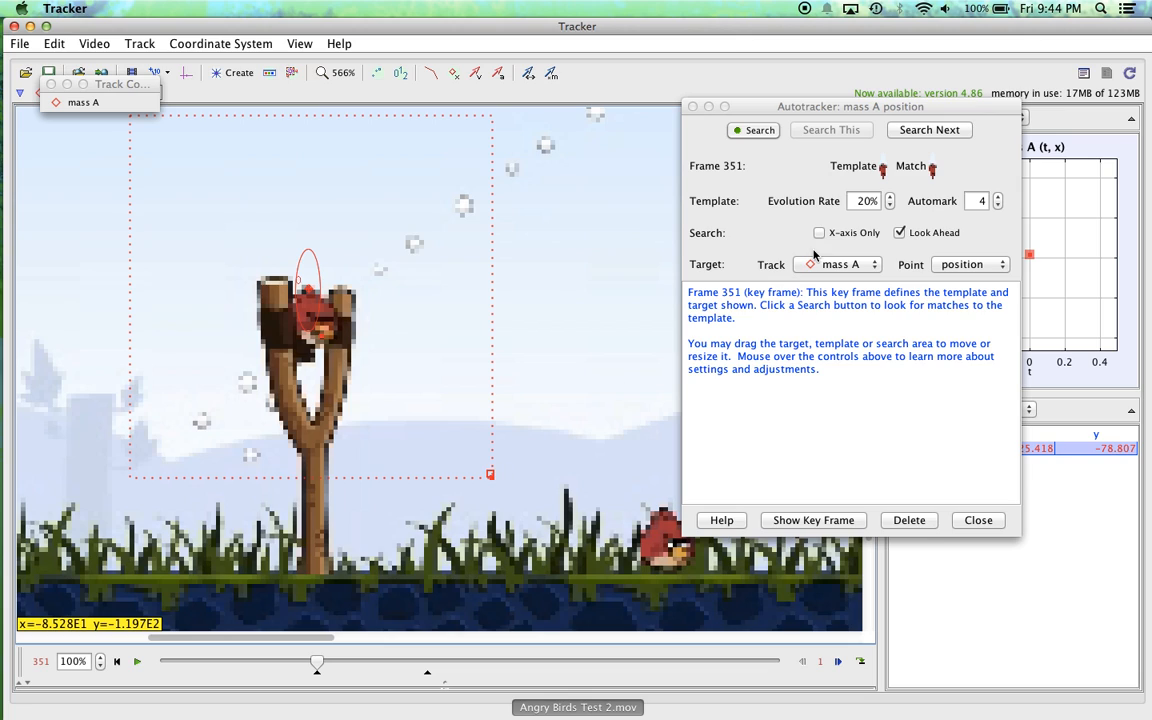
# Step: Autotrack the bird one frame at a time from frame 352 through frame 358
pyautogui.moveTo(884, 168)
pyautogui.click(929, 130)
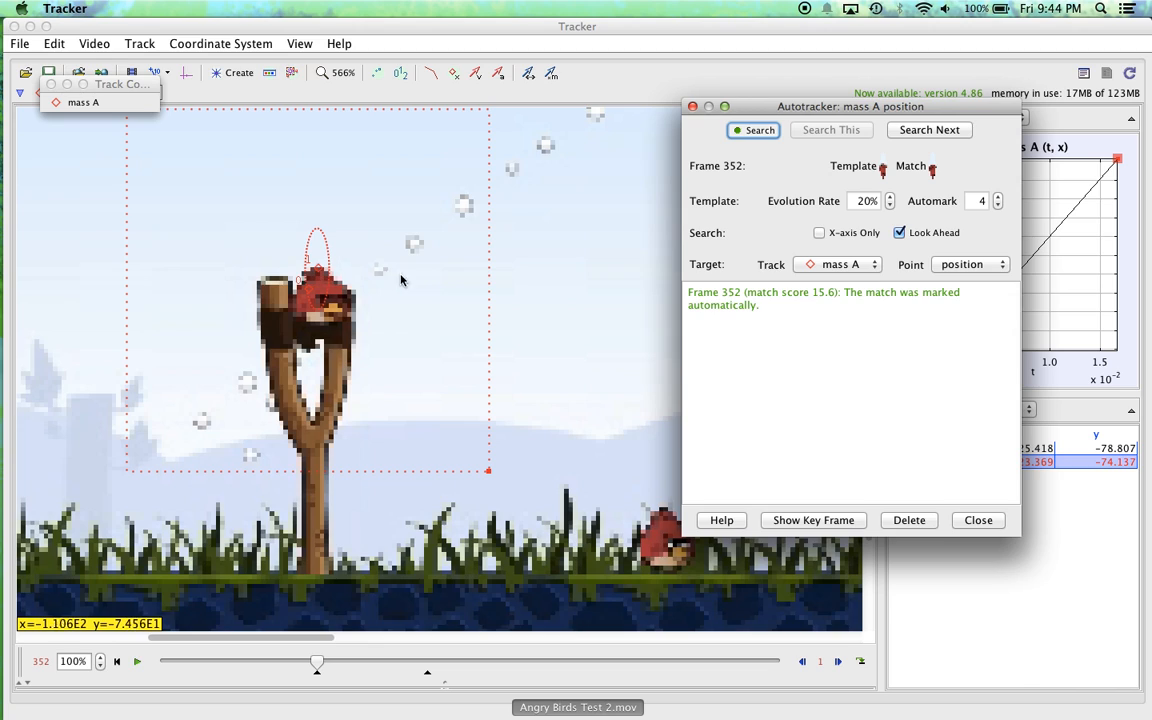
pyautogui.click(929, 130)
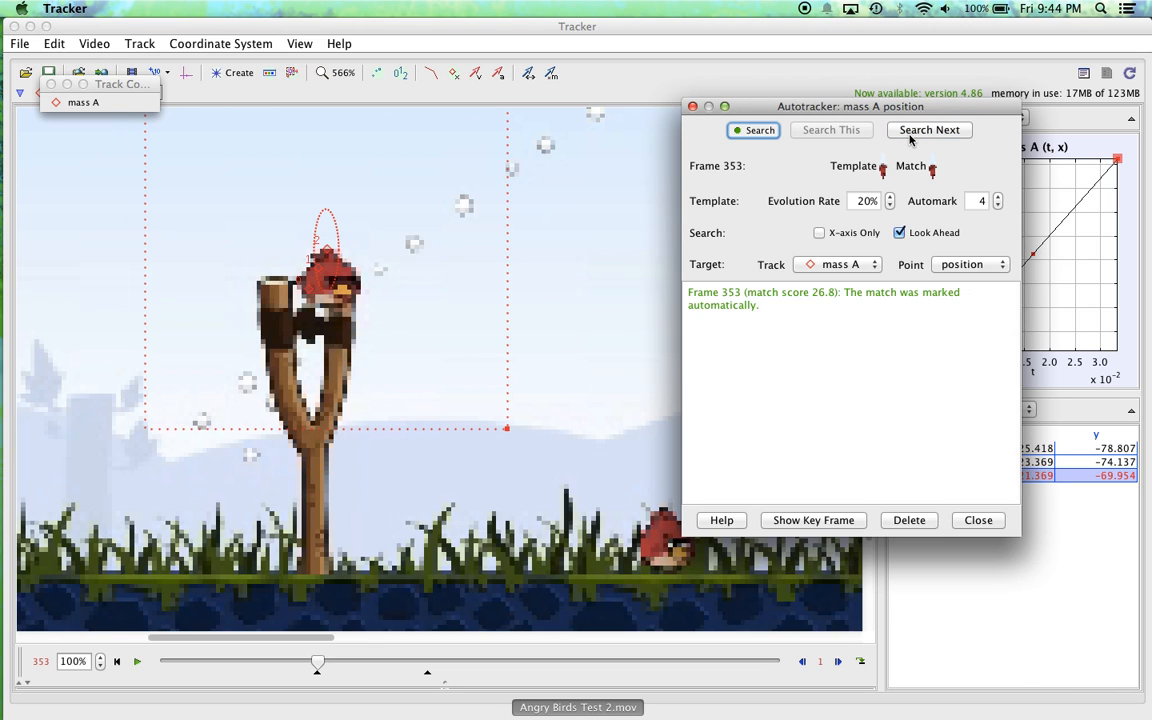
pyautogui.click(929, 130)
pyautogui.click(910, 139)
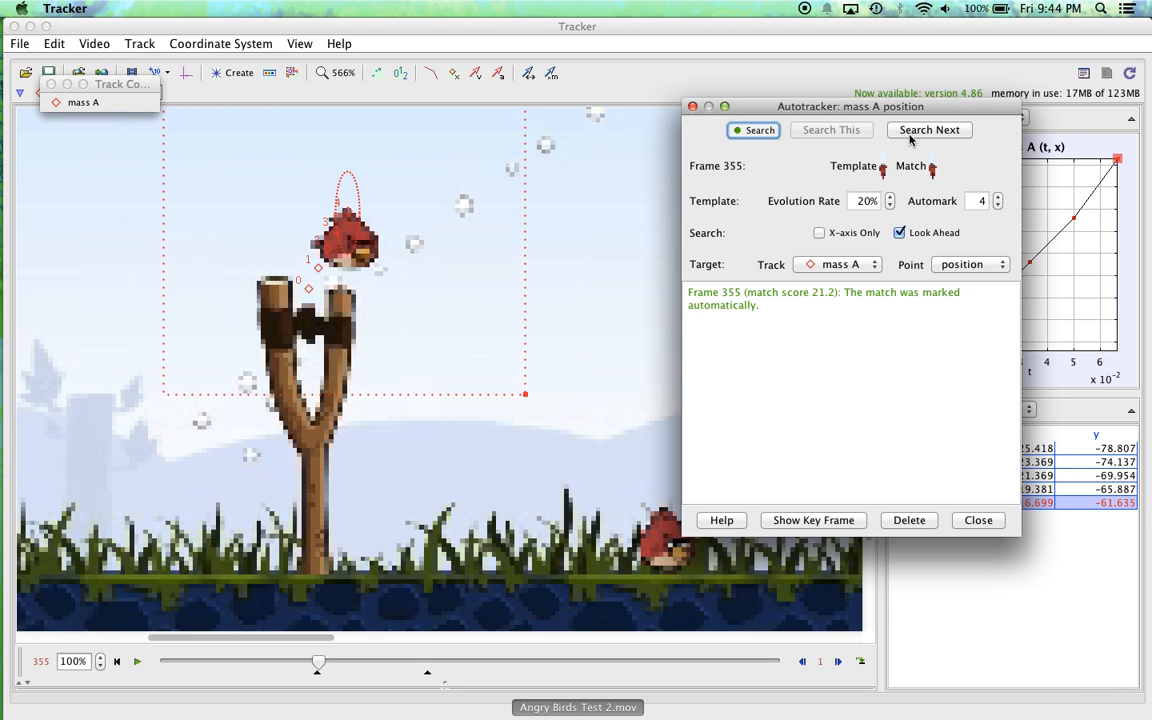
pyautogui.click(910, 139)
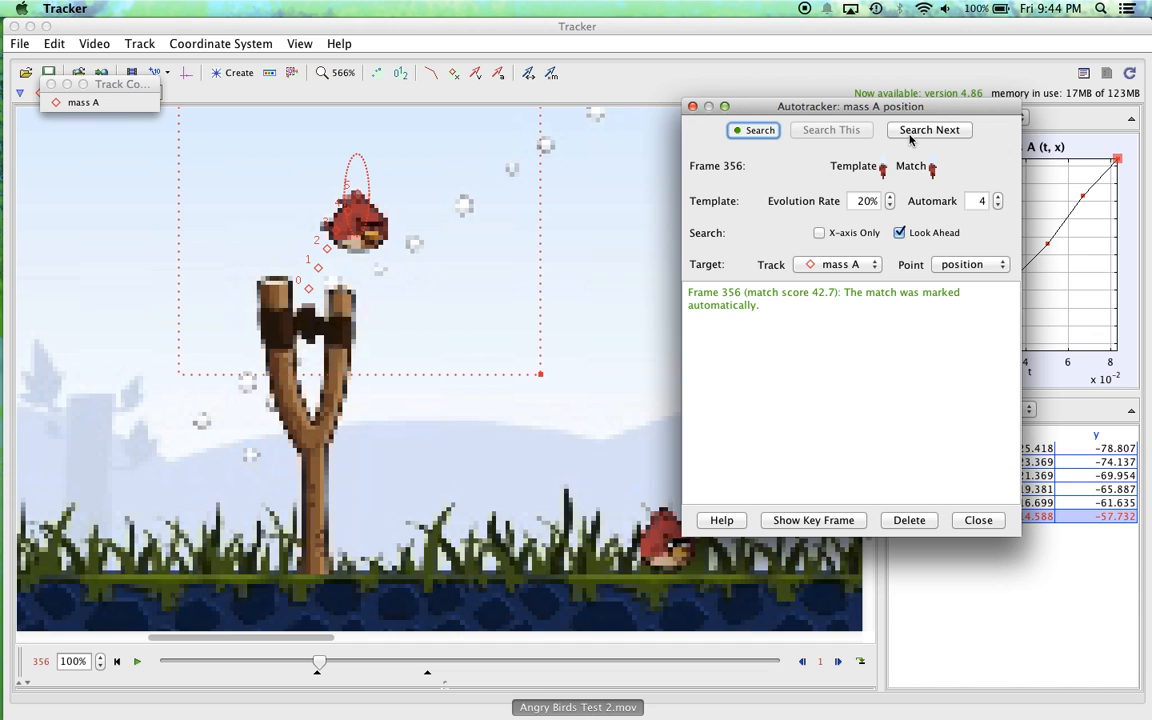
pyautogui.click(910, 139)
pyautogui.click(910, 139)
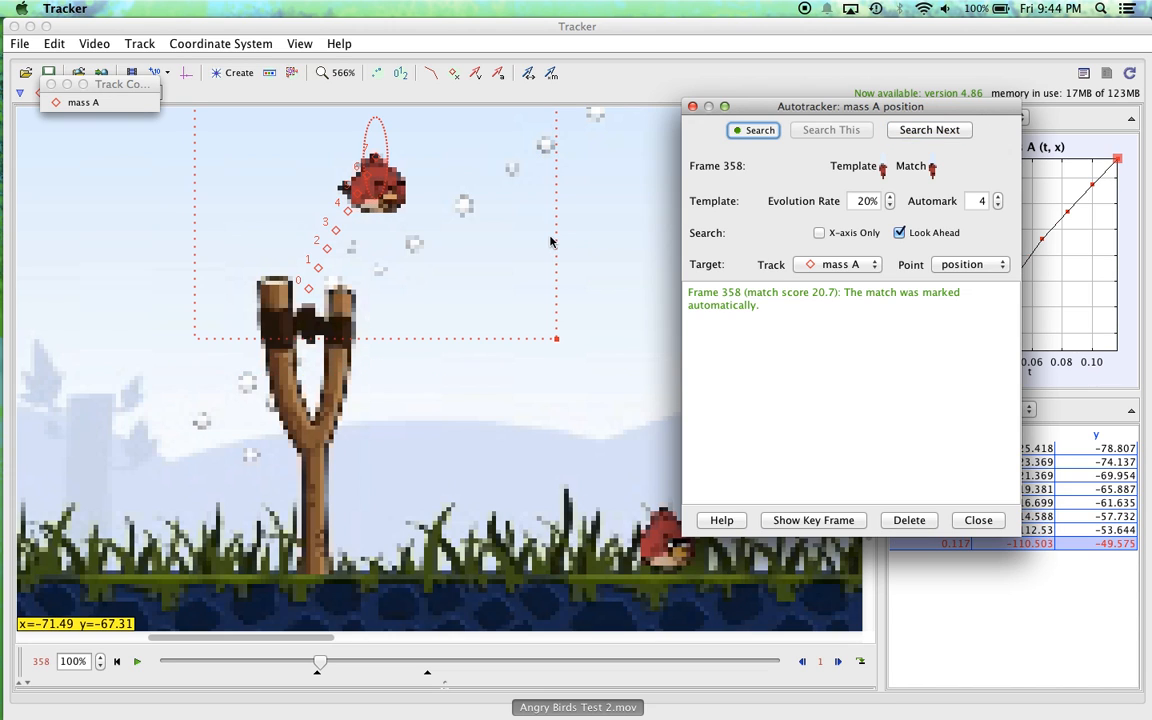
pyautogui.scroll(-3, 594, 331)
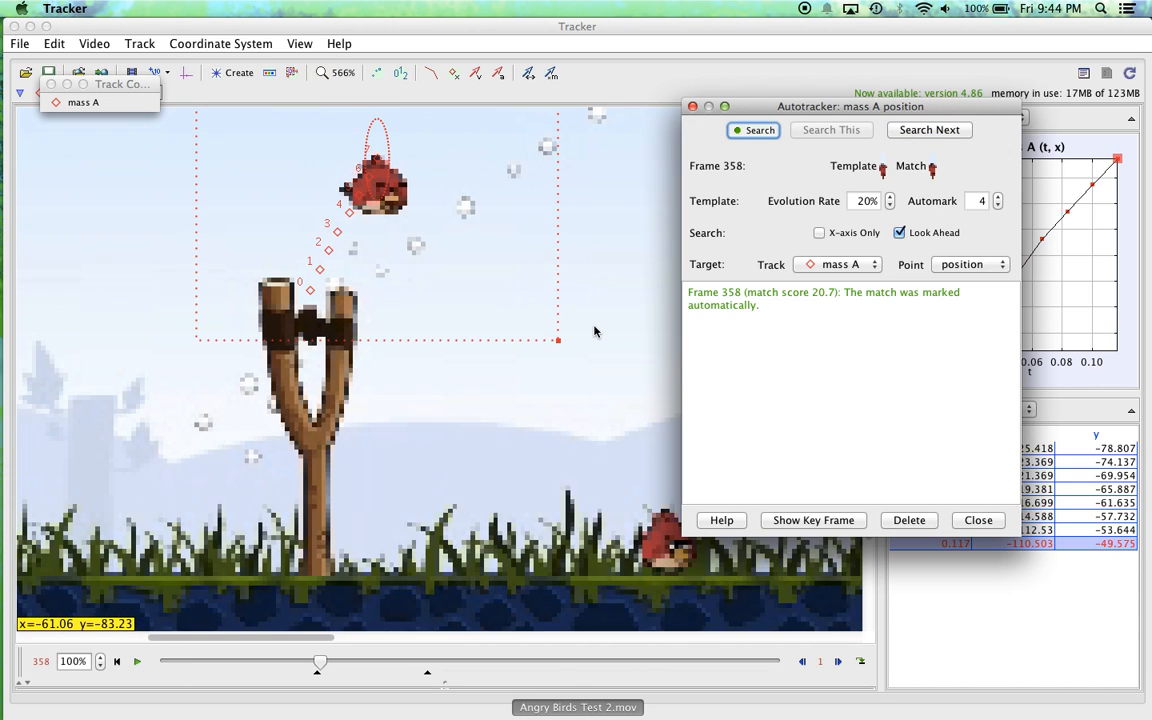
# Step: Autotrack the bird one frame at a time from frame 359 through frame 369
pyautogui.moveTo(600, 191); pyautogui.dragTo(559, 358)
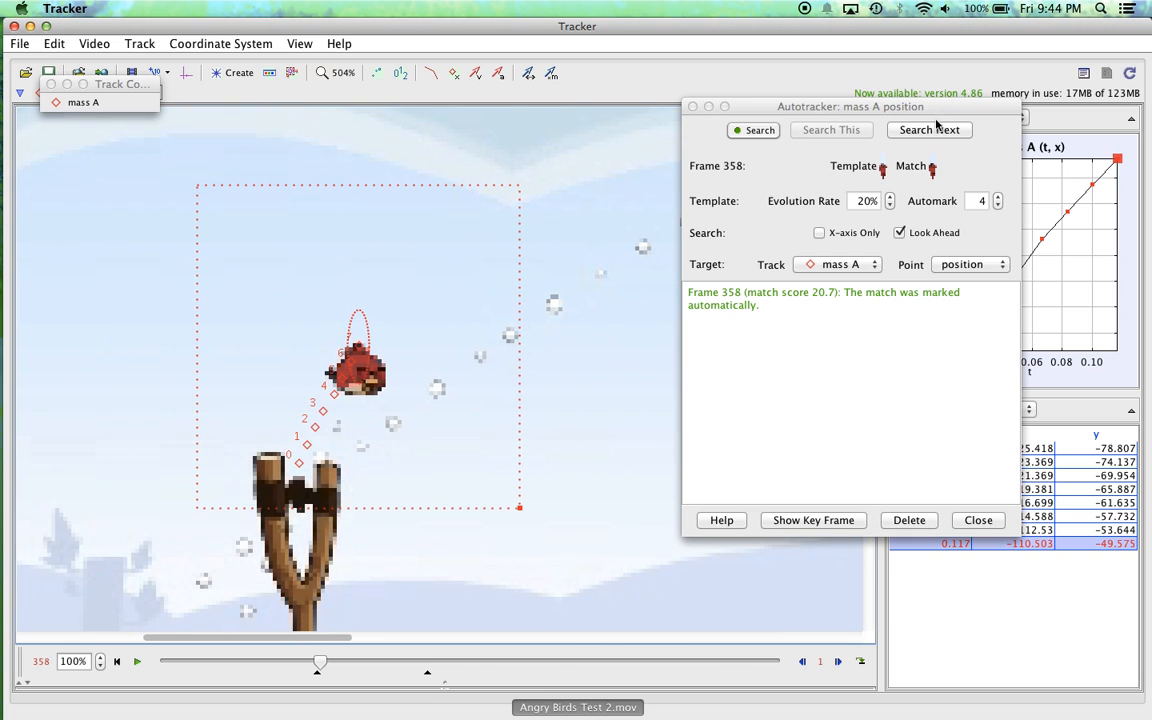
pyautogui.click(936, 129)
pyautogui.click(936, 129)
pyautogui.click(936, 129)
pyautogui.click(936, 129)
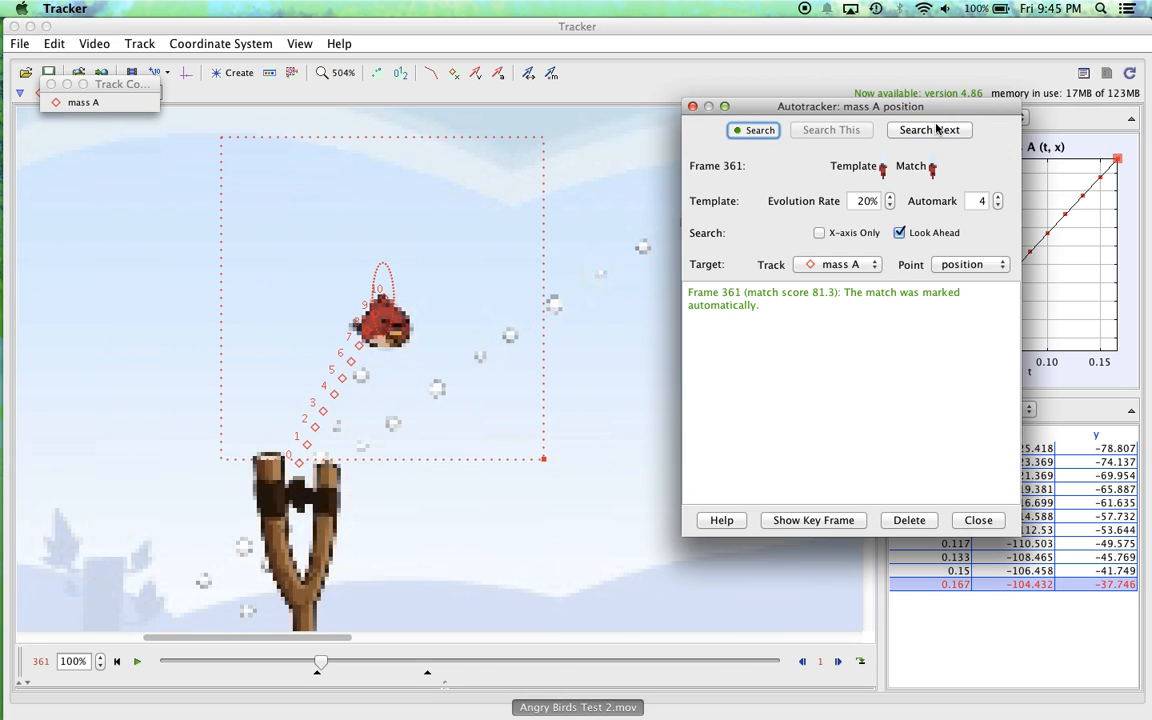
pyautogui.click(936, 129)
pyautogui.click(936, 129)
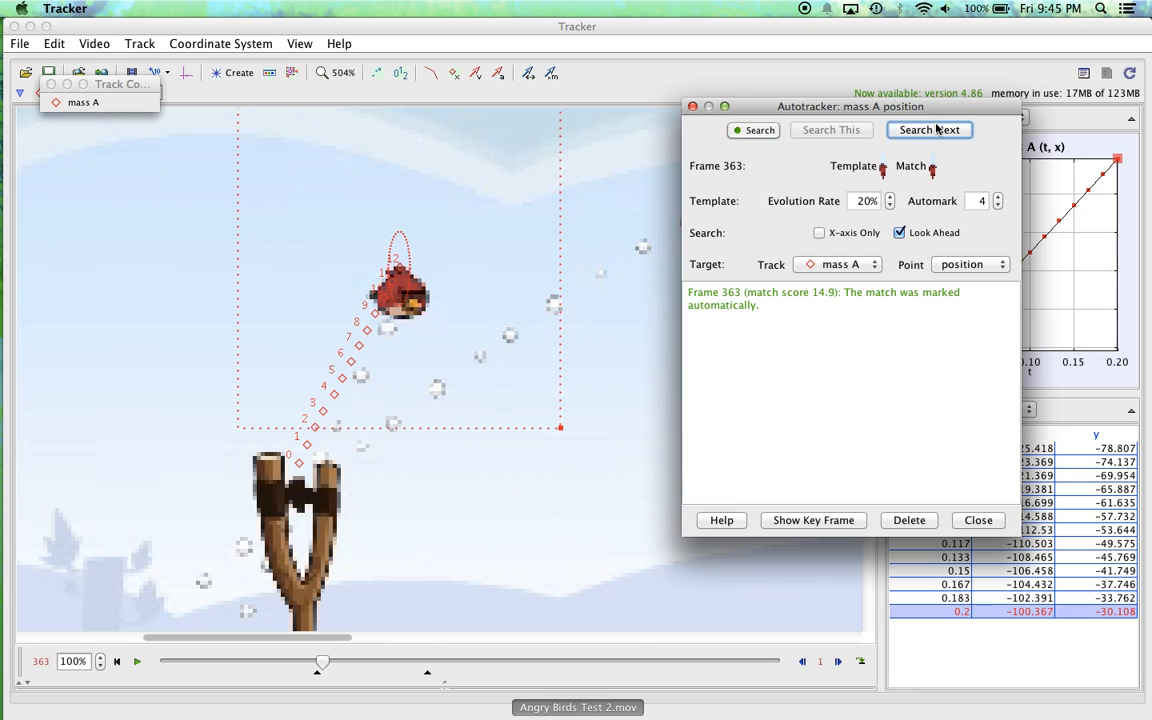
pyautogui.click(936, 129)
pyautogui.click(936, 129)
pyautogui.click(936, 129)
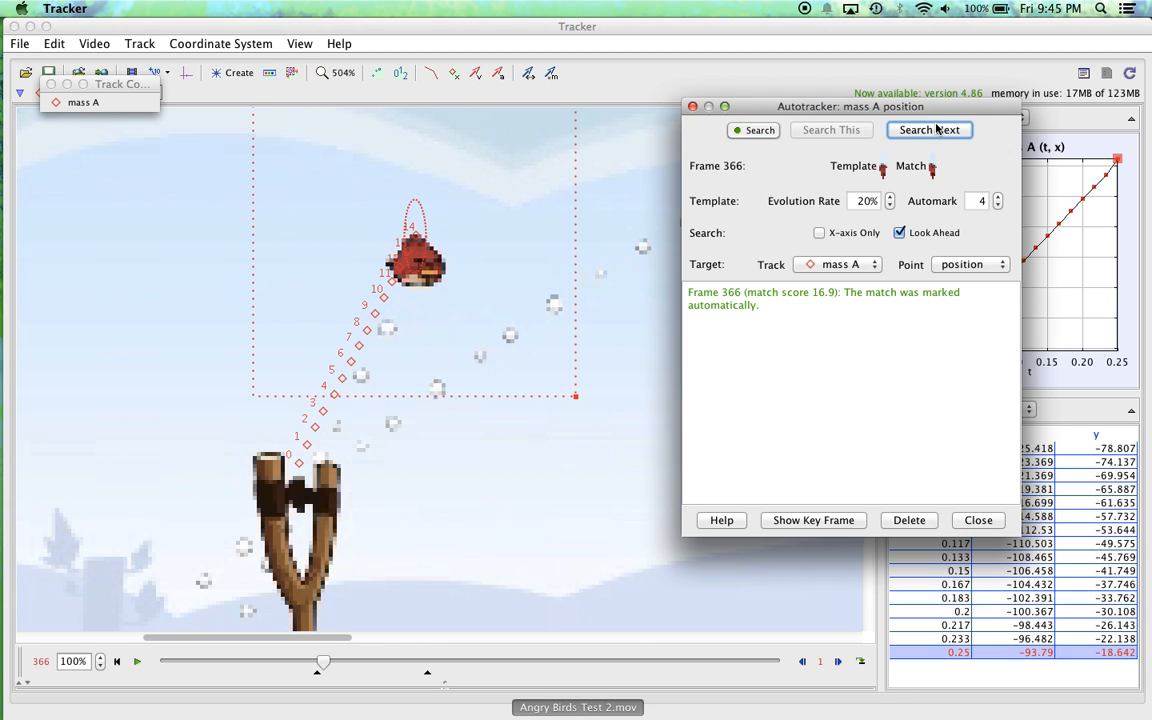
pyautogui.click(936, 129)
pyautogui.click(936, 129)
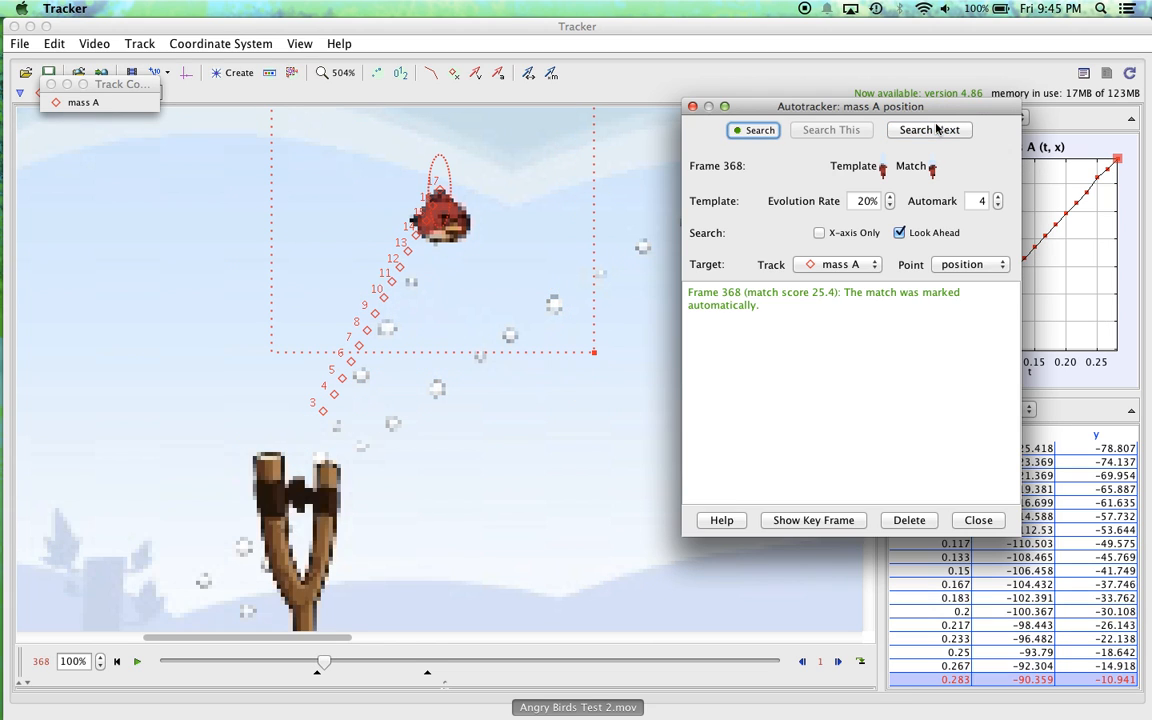
pyautogui.click(936, 129)
# Step: Run the autotracker continuously from frame 369 with the whole flight area in view and its window off the bird's path
pyautogui.scroll(1, 581, 336)
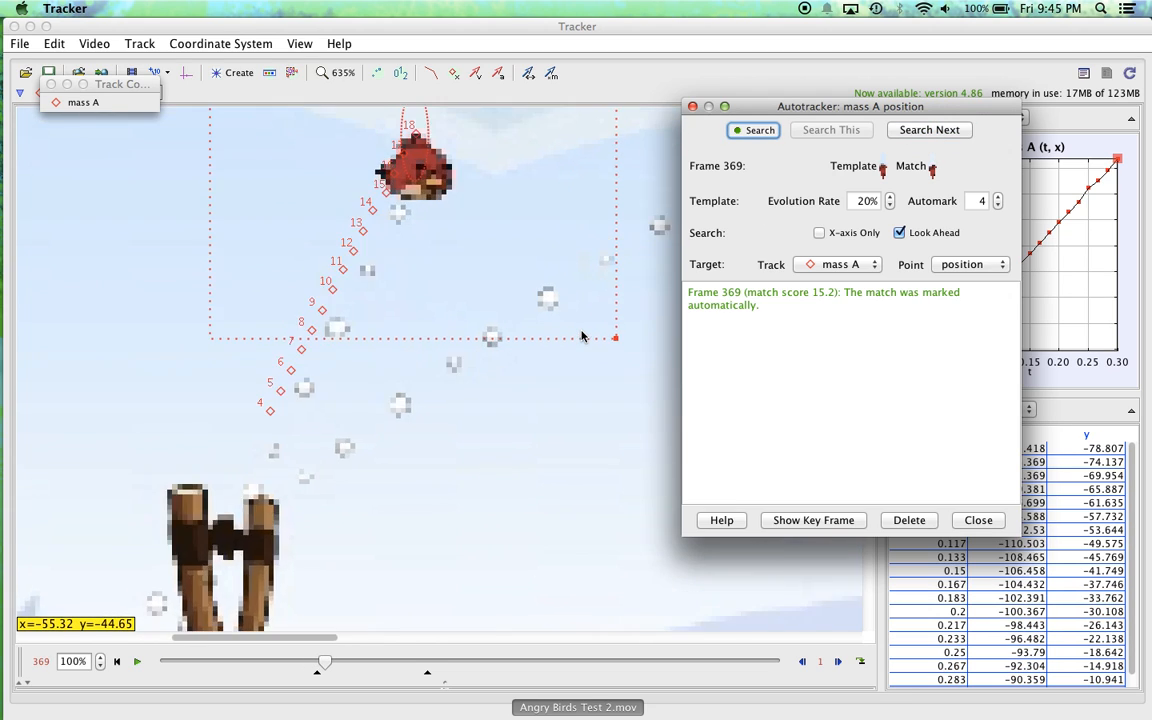
pyautogui.scroll(-5, 581, 336)
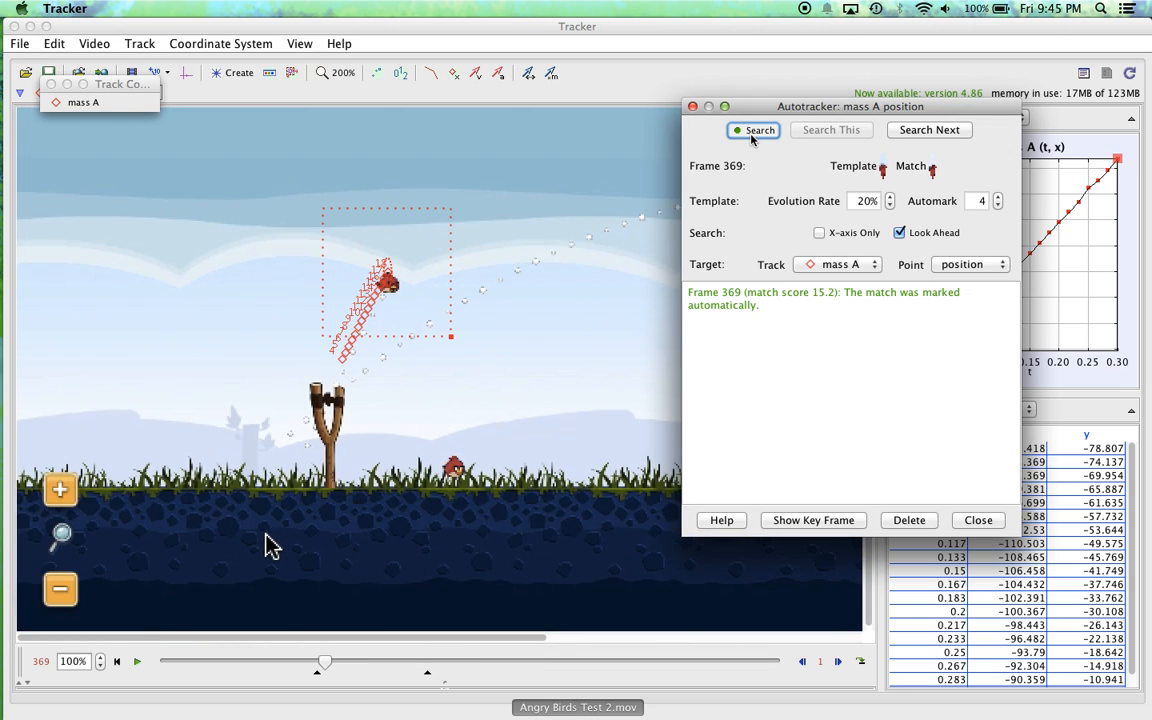
pyautogui.click(753, 130)
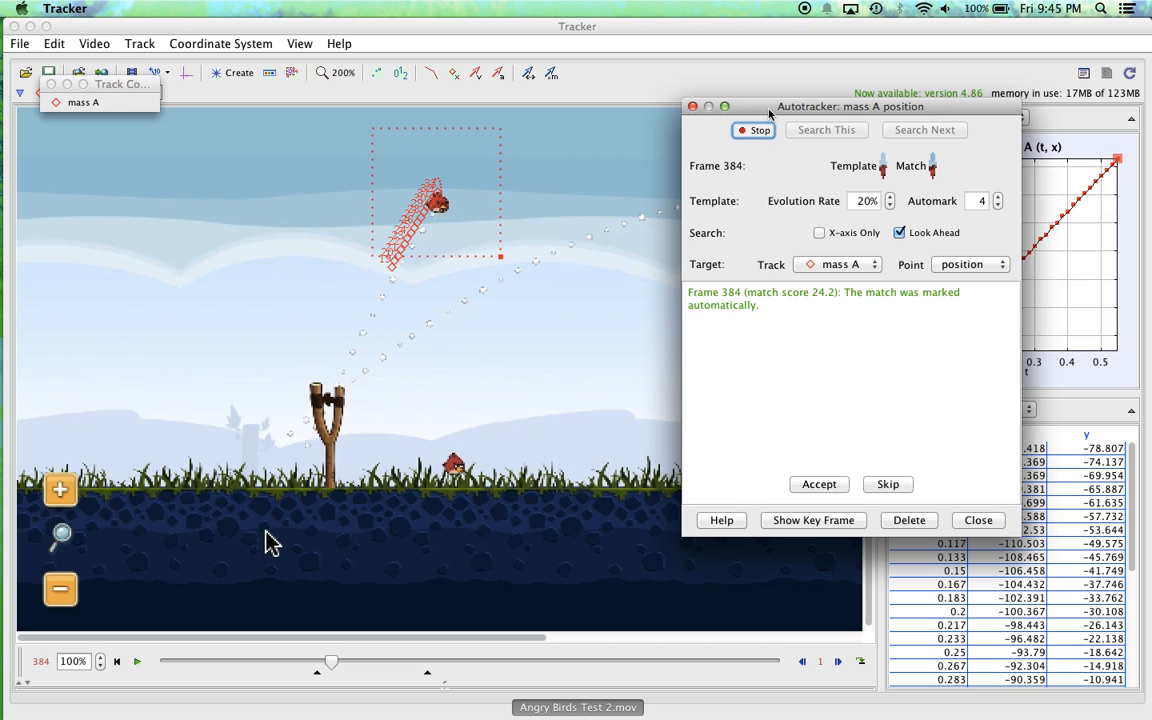
pyautogui.moveTo(769, 113); pyautogui.dragTo(248, 283)
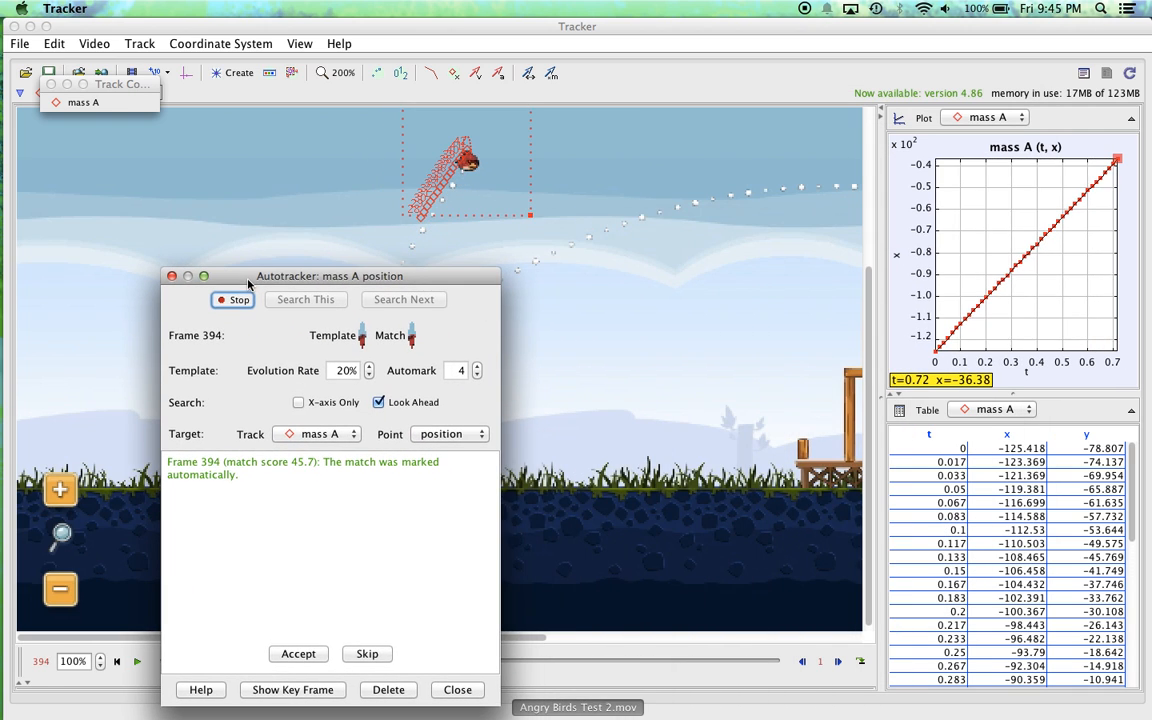
pyautogui.scroll(-1, 571, 247)
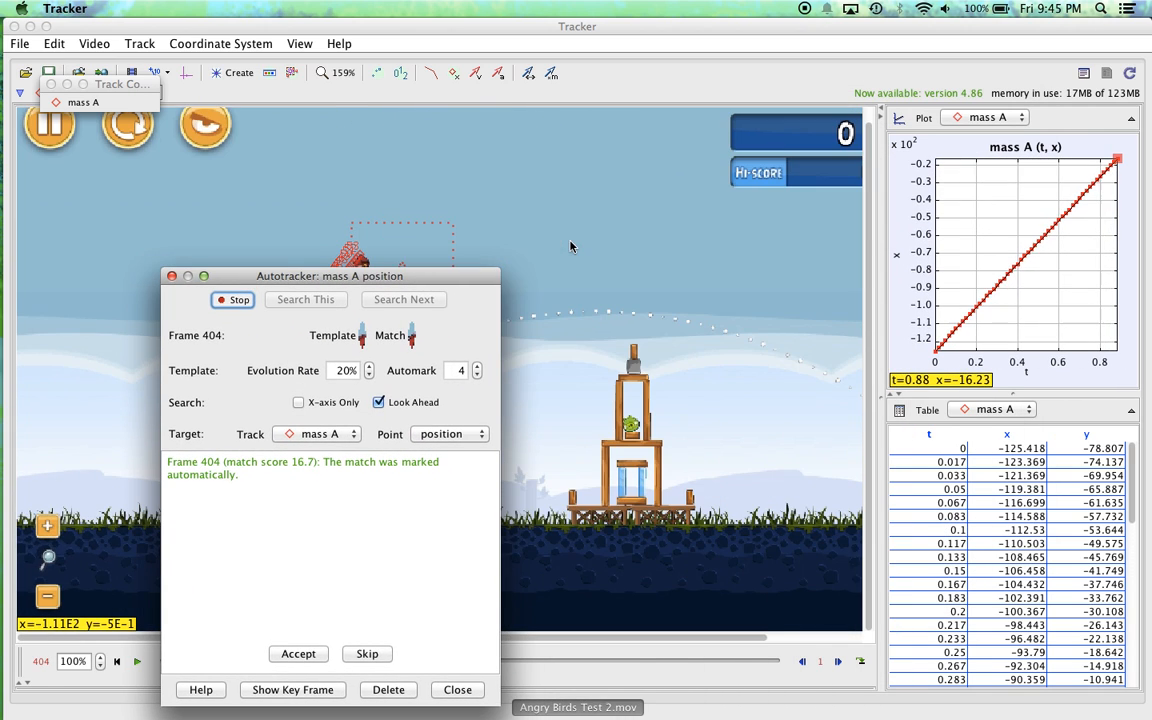
pyautogui.moveTo(415, 285); pyautogui.dragTo(1043, 140)
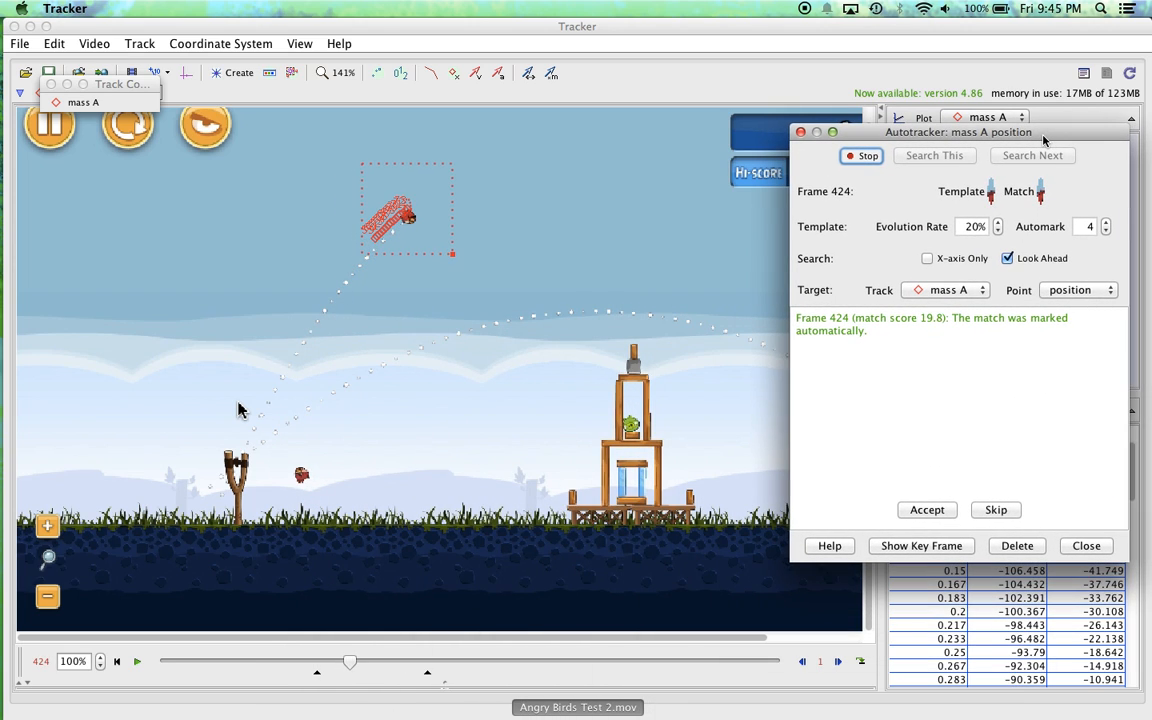
# Step: Keep the autotracker window clear of the descending bird while the search runs to frame 599
pyautogui.moveTo(987, 200)
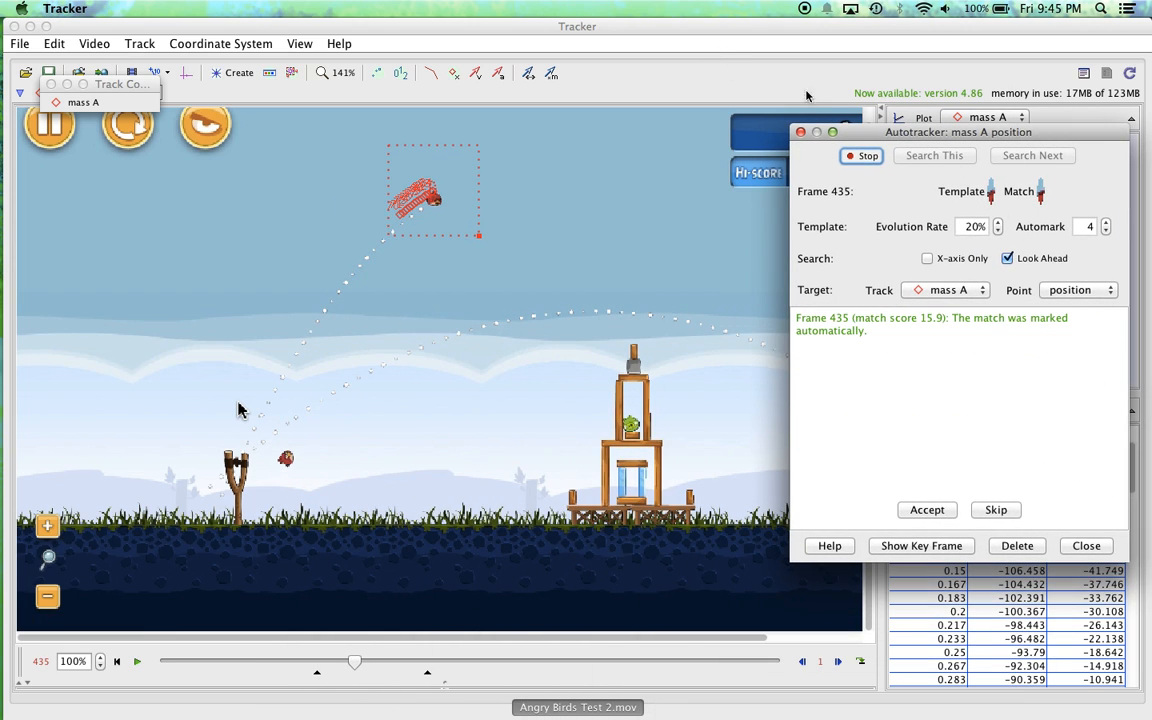
pyautogui.moveTo(905, 131); pyautogui.dragTo(885, 183)
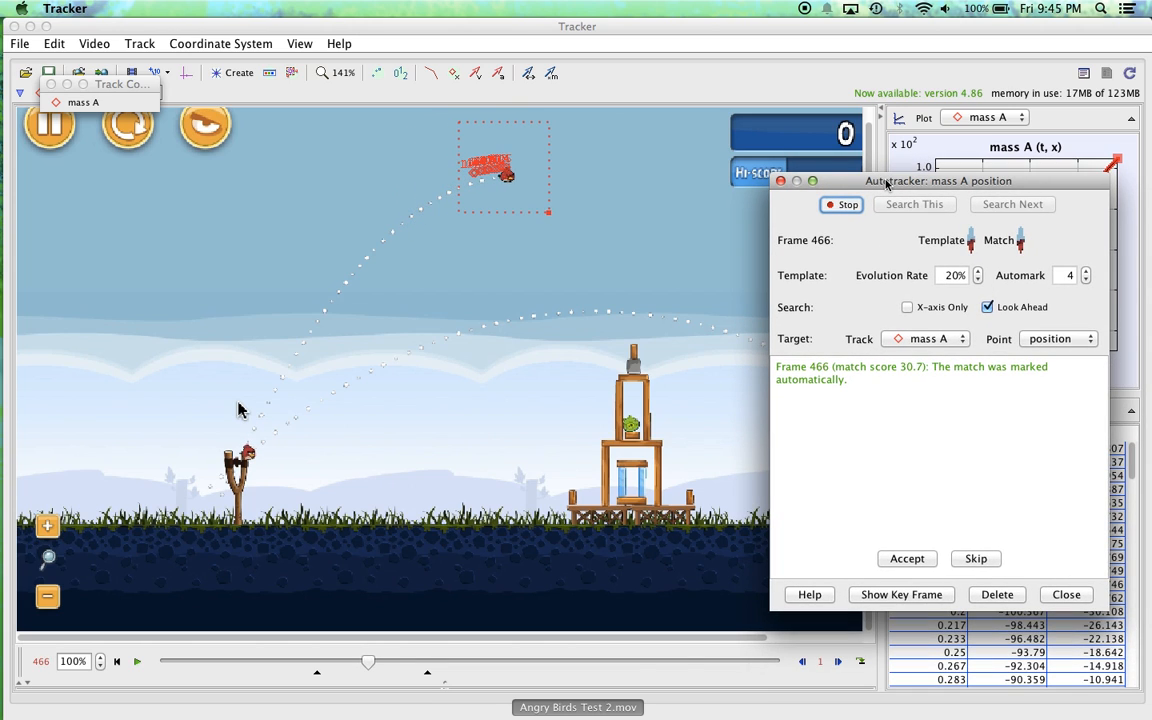
pyautogui.moveTo(885, 183); pyautogui.dragTo(167, 231)
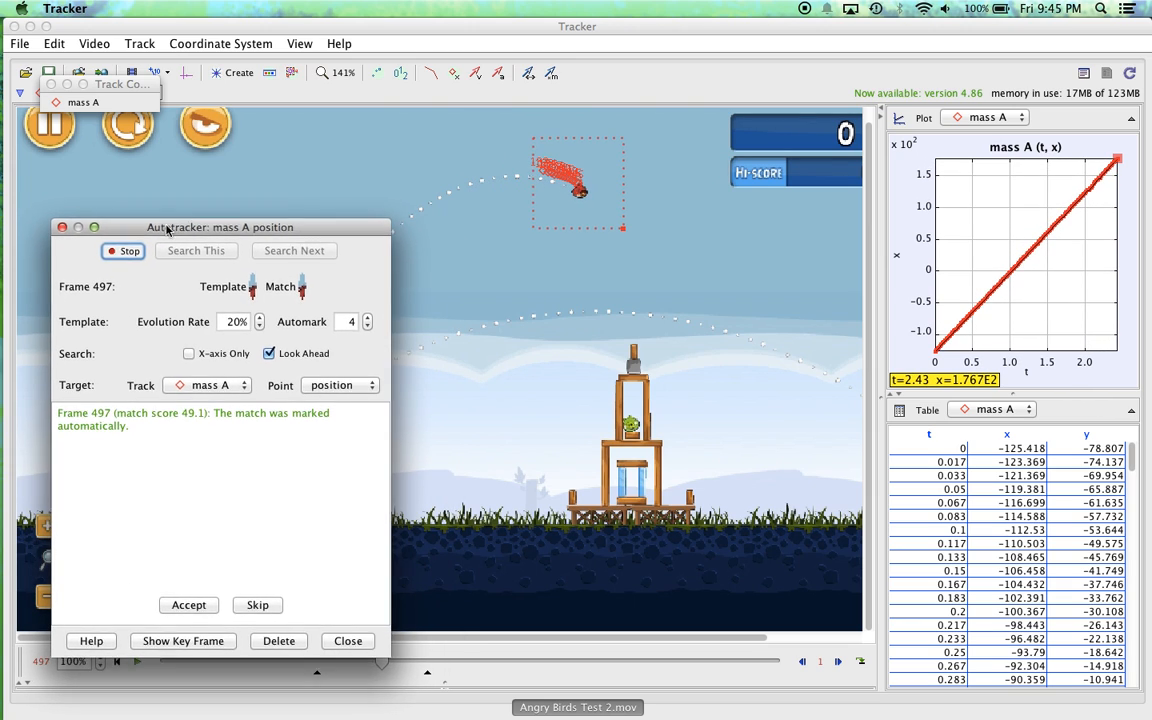
pyautogui.moveTo(167, 231); pyautogui.dragTo(189, 194)
pyautogui.moveTo(713, 313); pyautogui.dragTo(693, 332)
pyautogui.moveTo(764, 322); pyautogui.dragTo(671, 323)
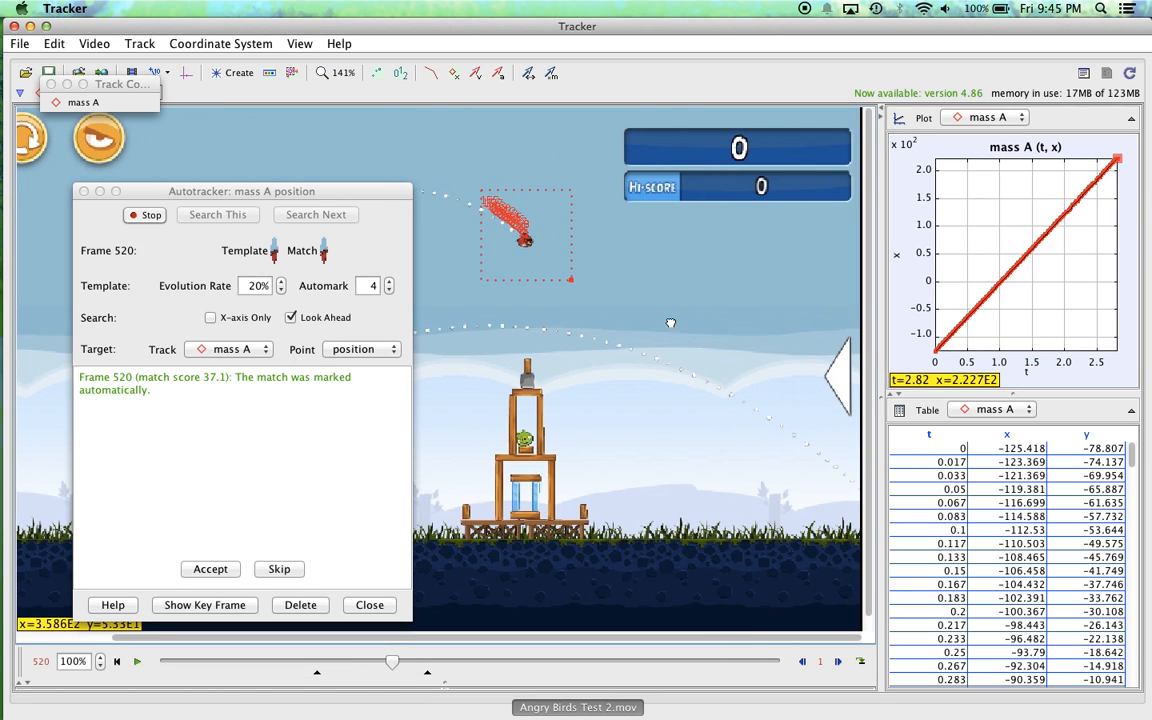
pyautogui.click(331, 191)
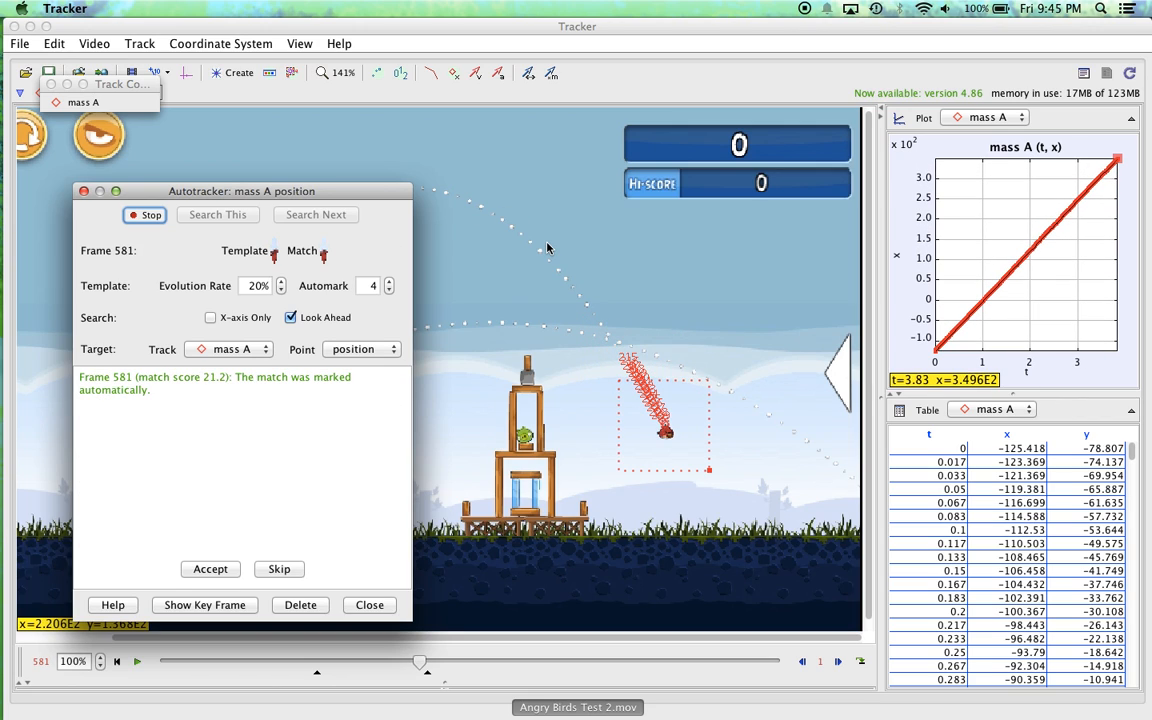
pyautogui.moveTo(283, 280)
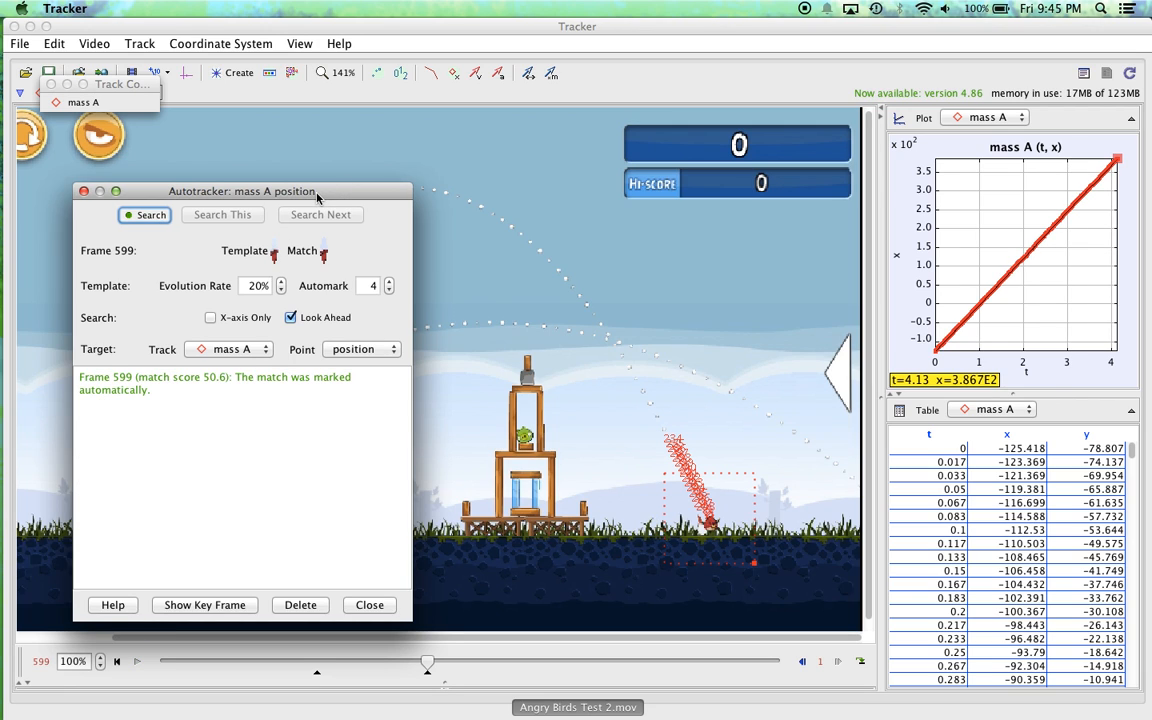
# Step: Return the video to frame 461 and place the autotracker window where the mass A plot and table are uncovered
pyautogui.moveTo(317, 198); pyautogui.dragTo(606, 102)
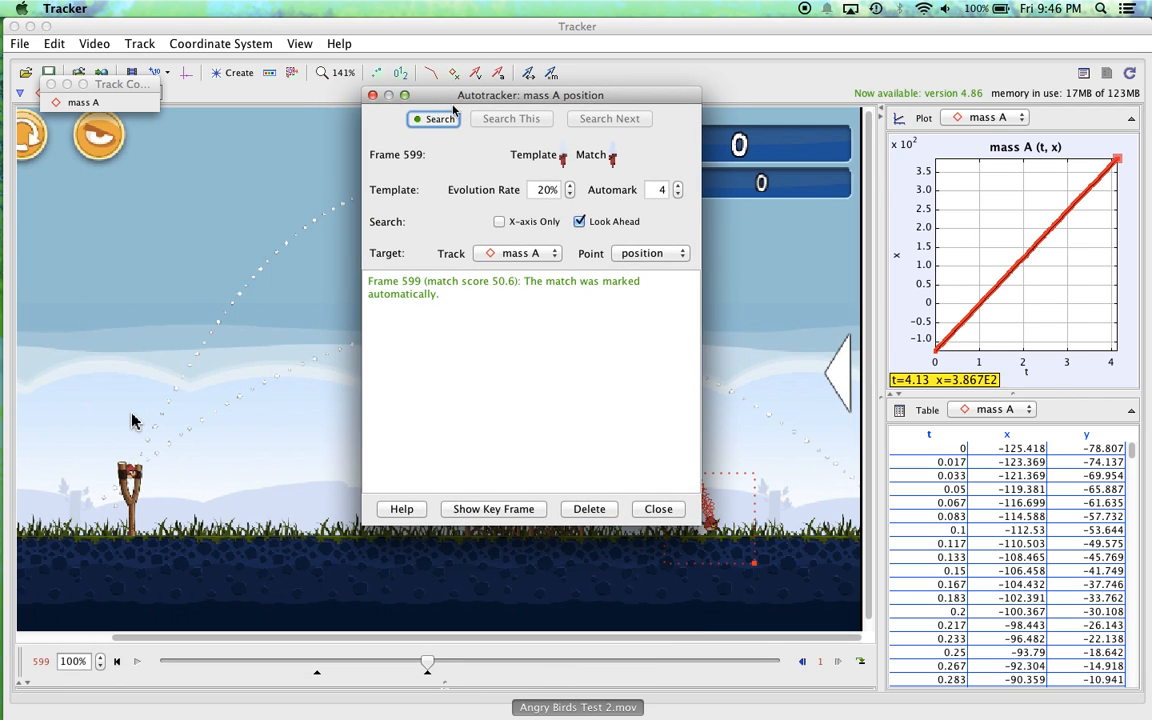
pyautogui.moveTo(450, 97); pyautogui.dragTo(671, 72)
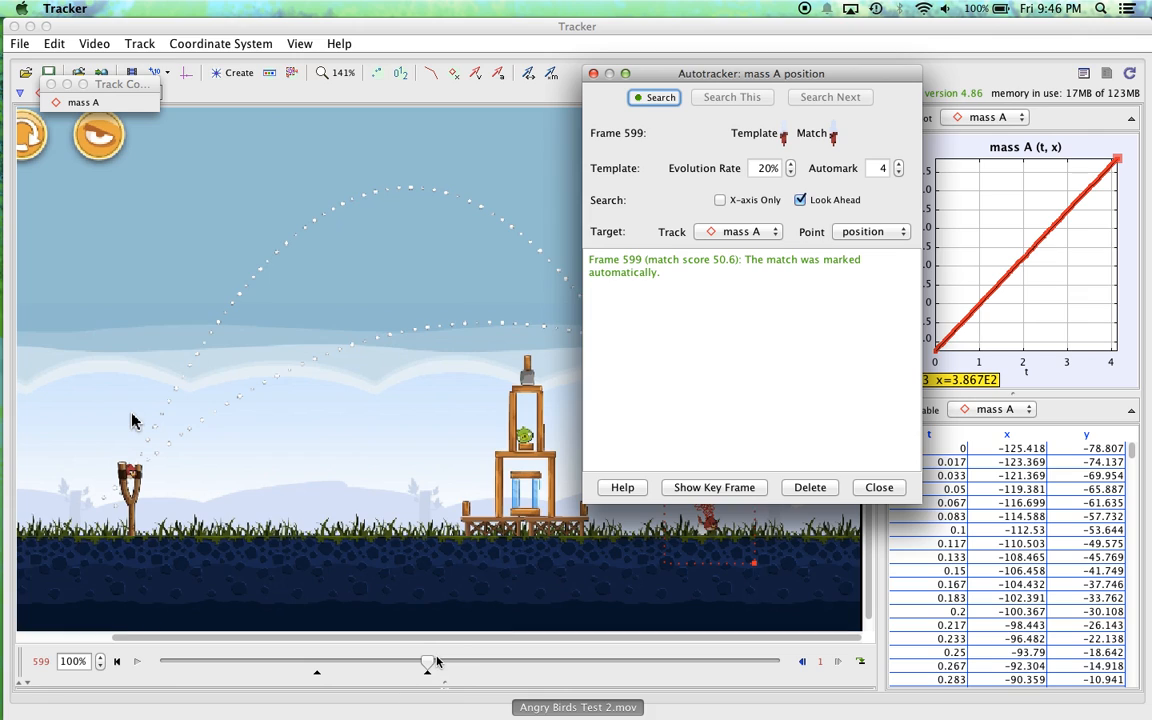
pyautogui.moveTo(436, 661); pyautogui.dragTo(366, 662)
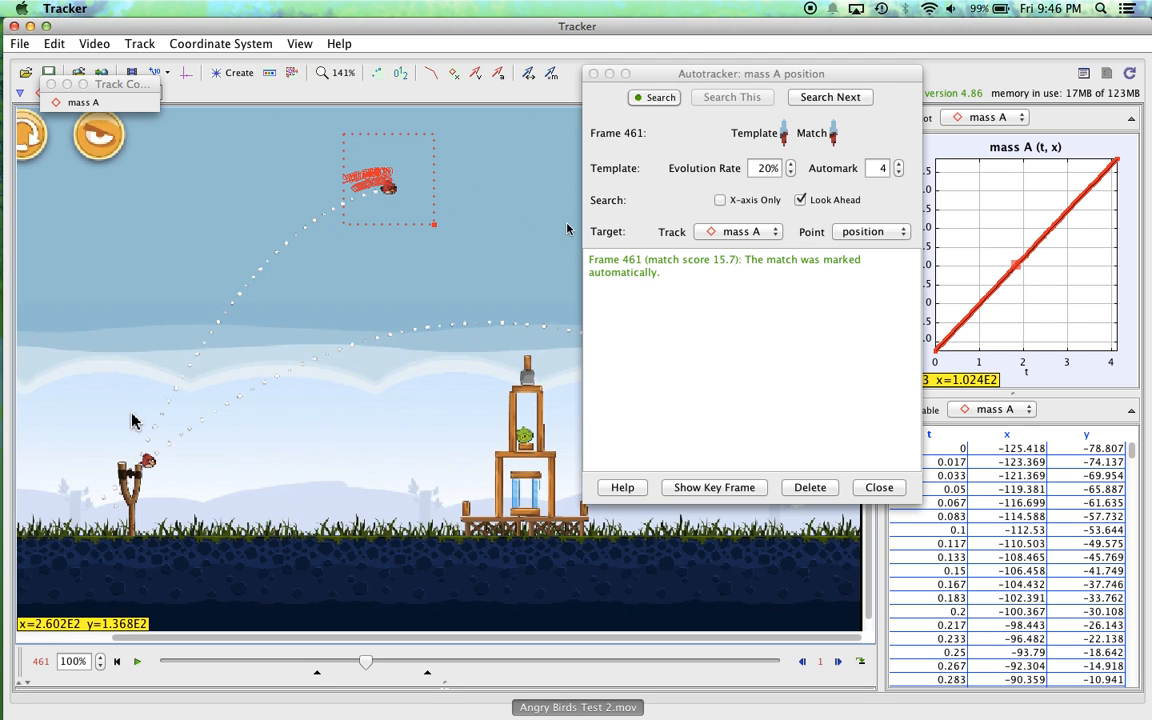
pyautogui.moveTo(657, 73); pyautogui.dragTo(310, 216)
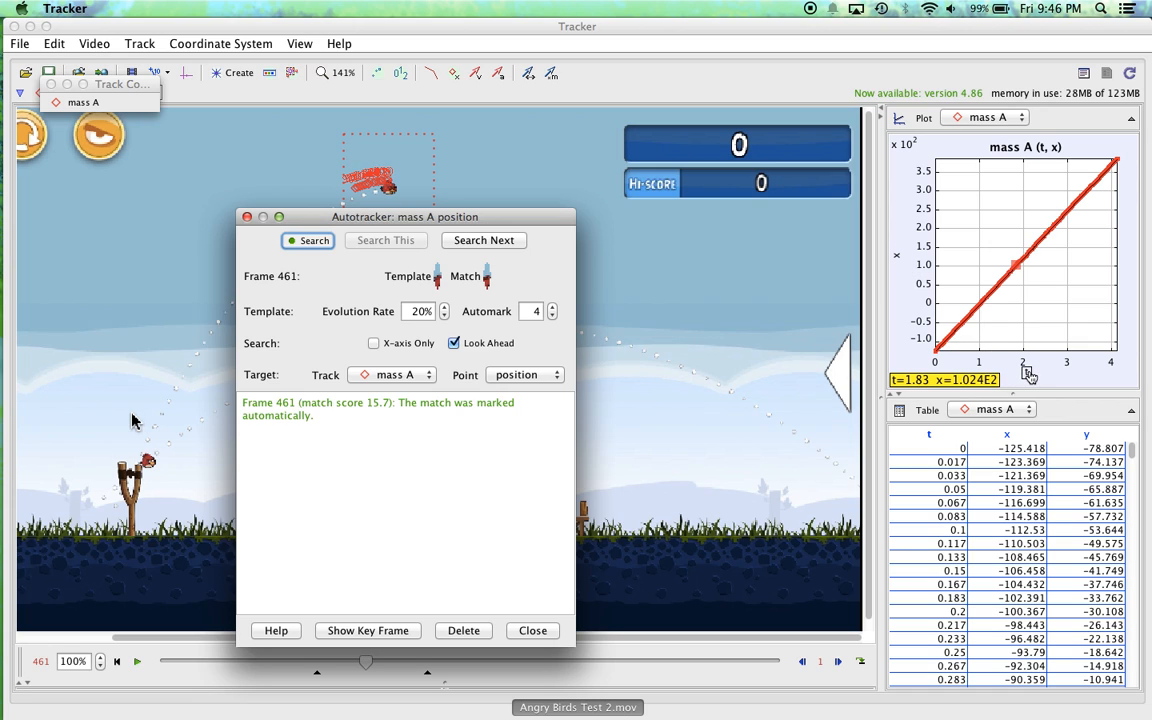
# Step: Examine mass A's y-position, x-velocity and y-velocity against time, ending back on the x-position plot
pyautogui.click(902, 258)
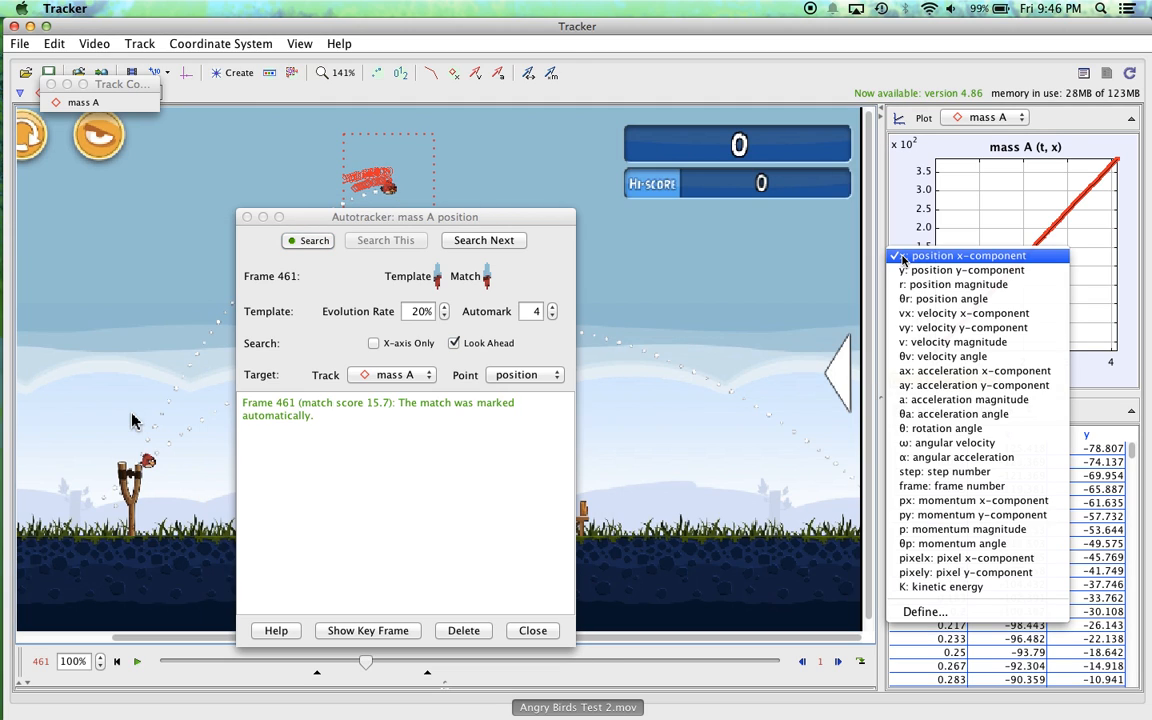
pyautogui.click(913, 271)
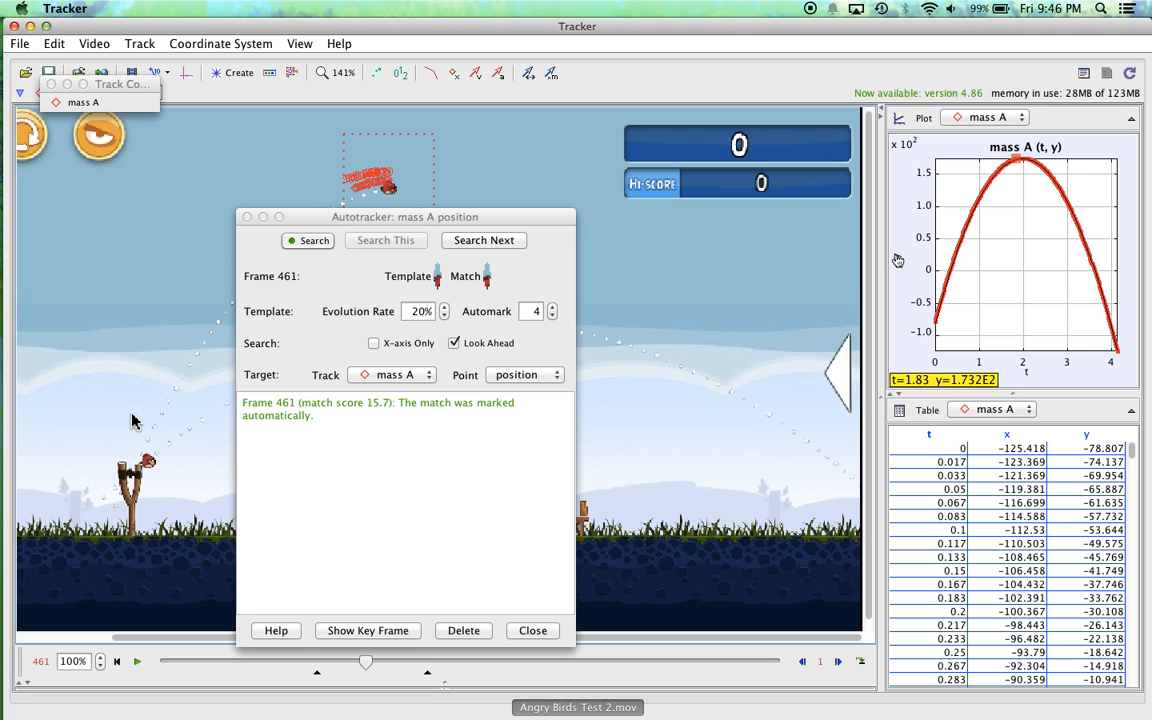
pyautogui.click(901, 258)
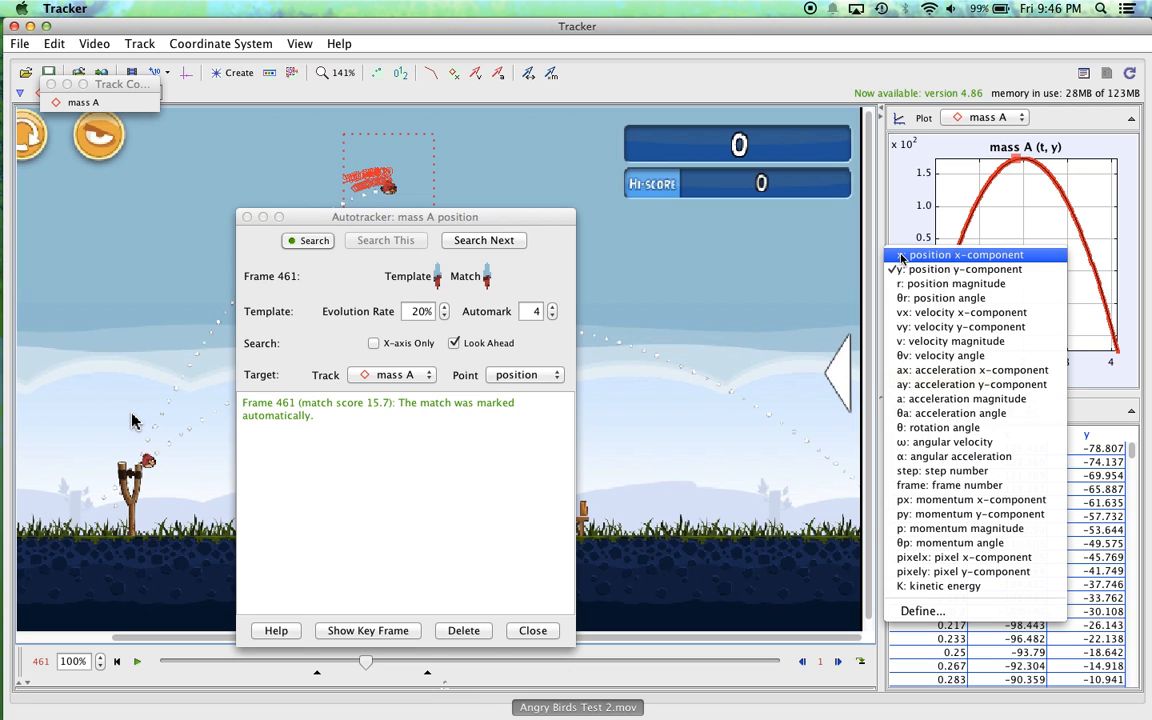
pyautogui.click(932, 313)
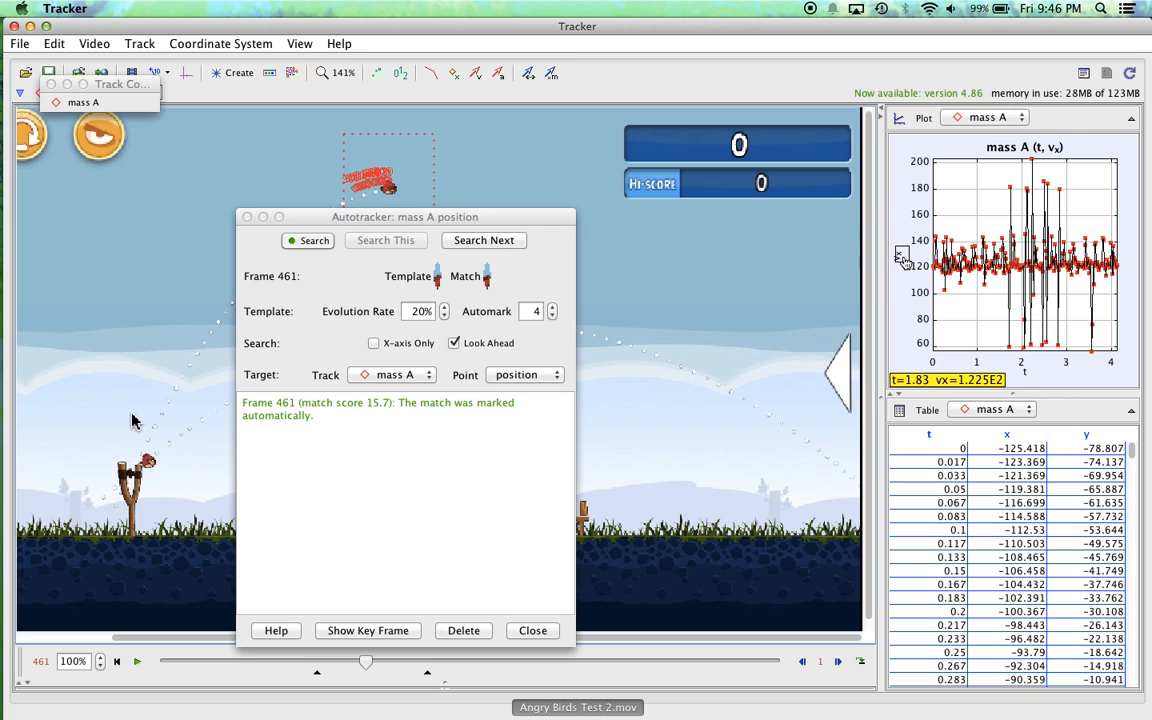
pyautogui.click(897, 255)
pyautogui.click(928, 331)
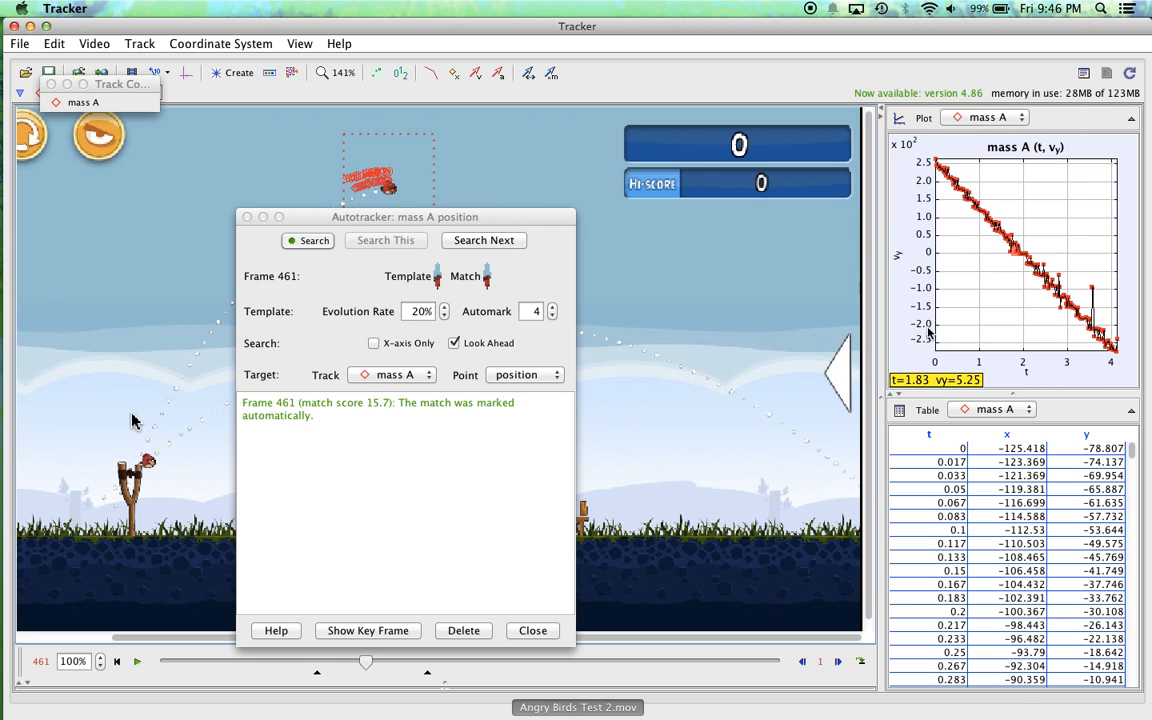
pyautogui.click(902, 260)
pyautogui.click(935, 260)
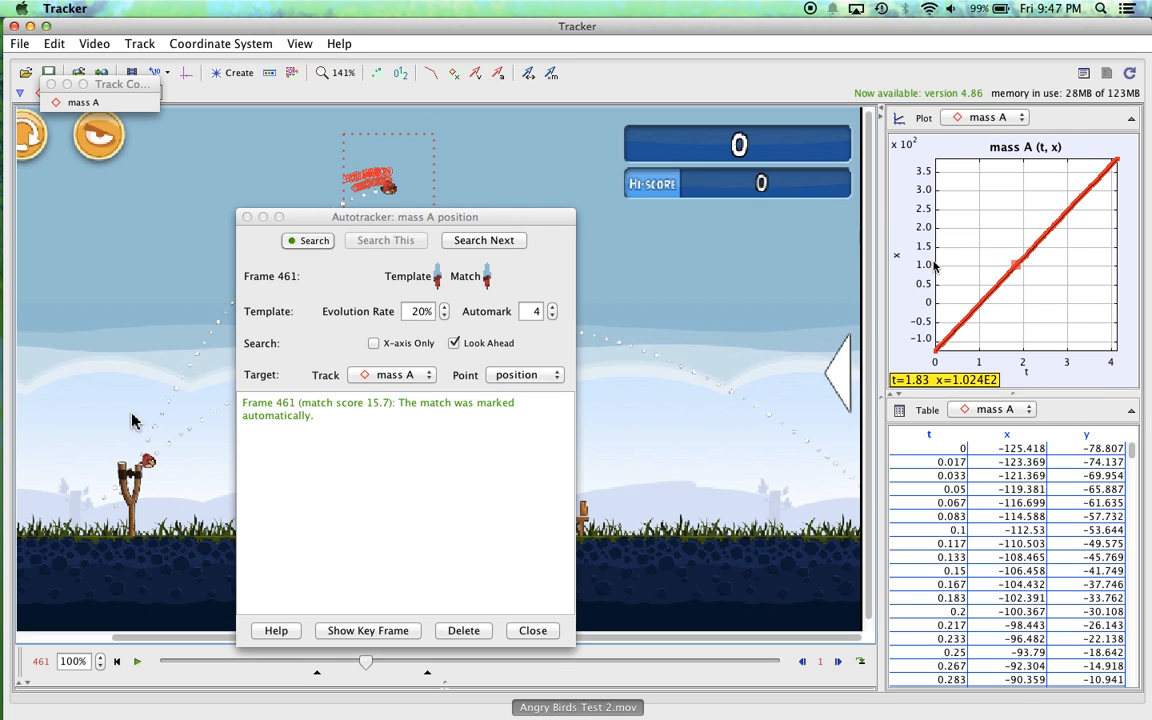
# Step: Select the plotted point at frame 472, open the x–t plot in the Data Tool and show its curve fits
pyautogui.click(1029, 263)
pyautogui.rightClick(1029, 262)
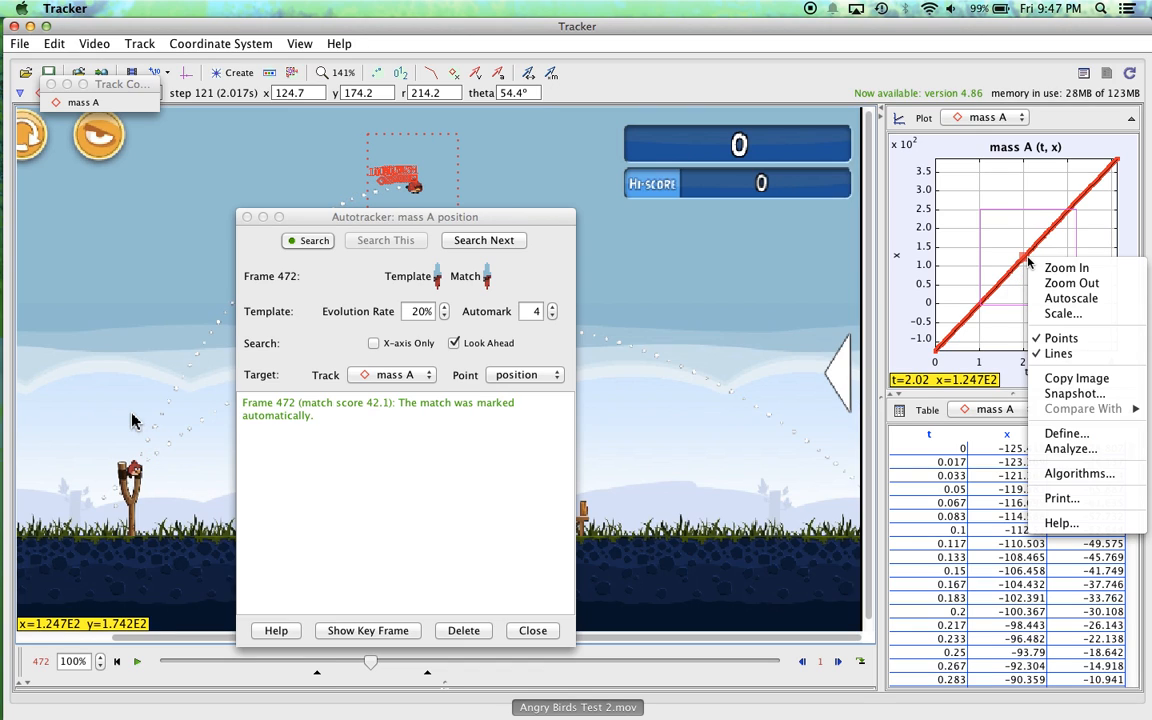
pyautogui.click(1072, 449)
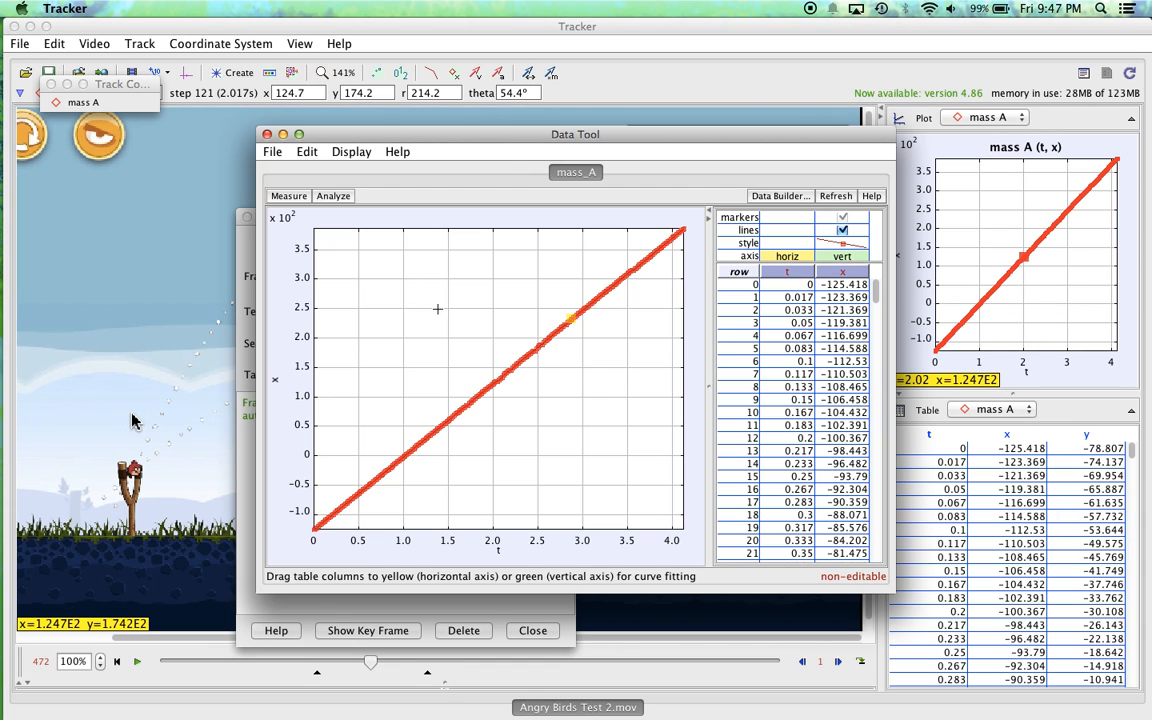
pyautogui.click(334, 196)
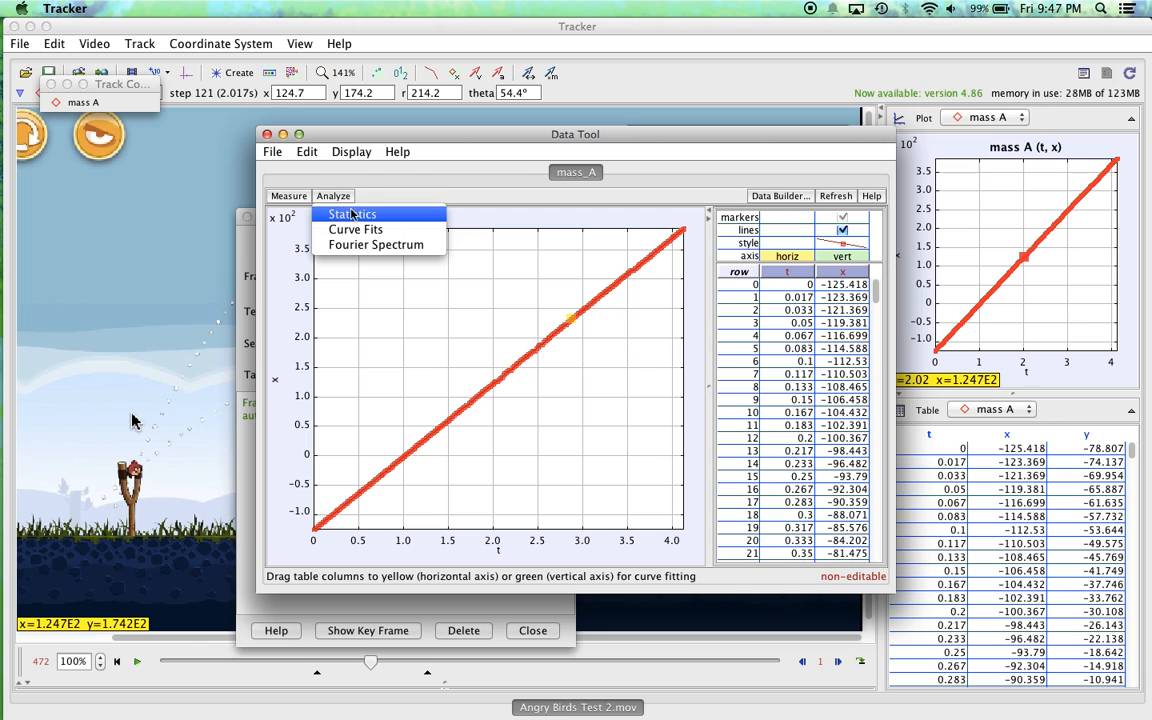
pyautogui.click(373, 232)
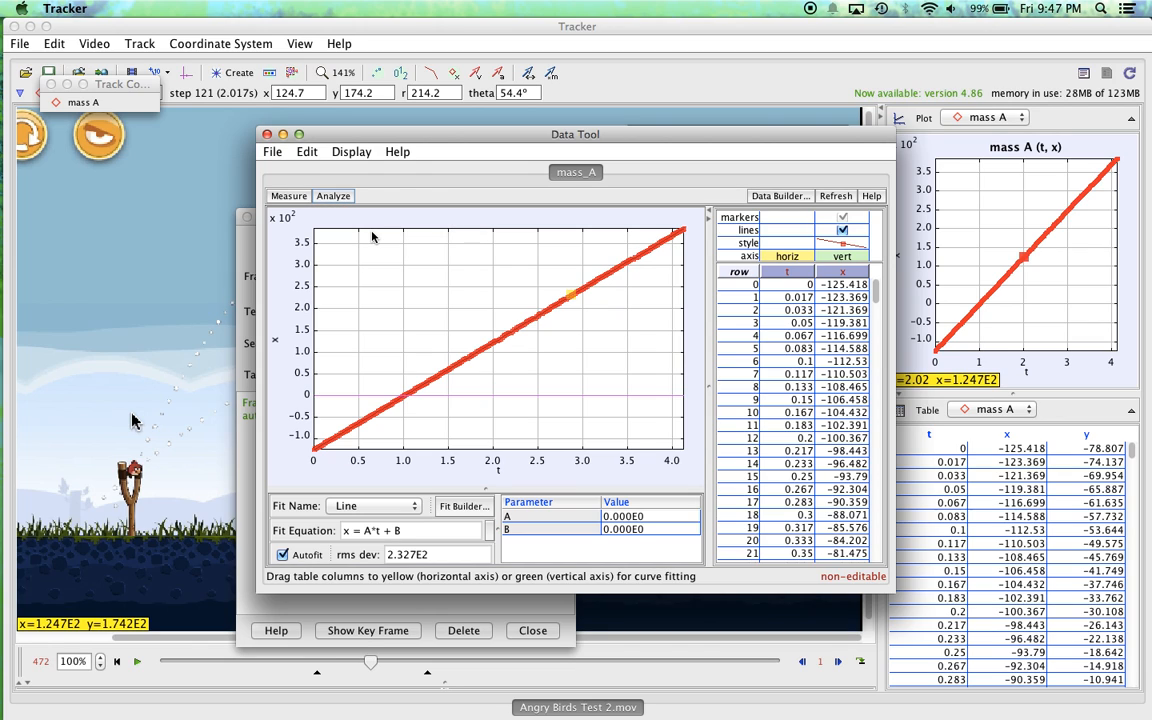
# Step: Check the available fit types and vertical-axis variables in the Data Tool, keeping the Line fit of x against t
pyautogui.click(388, 511)
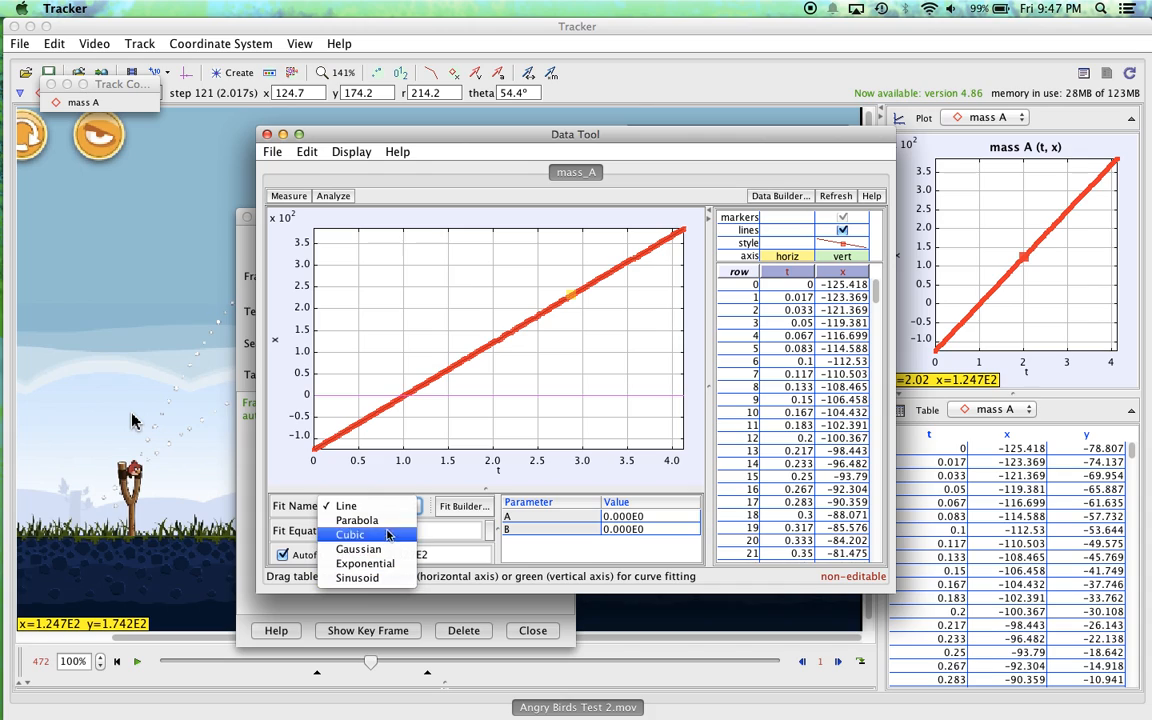
pyautogui.click(357, 479)
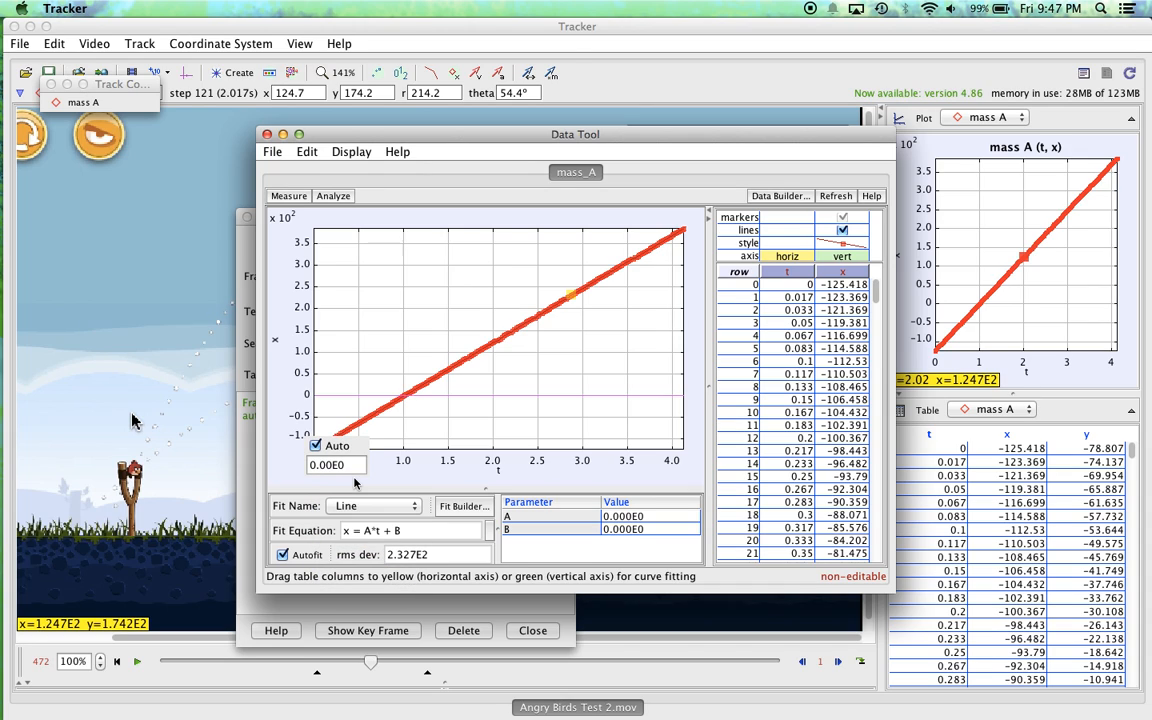
pyautogui.click(280, 343)
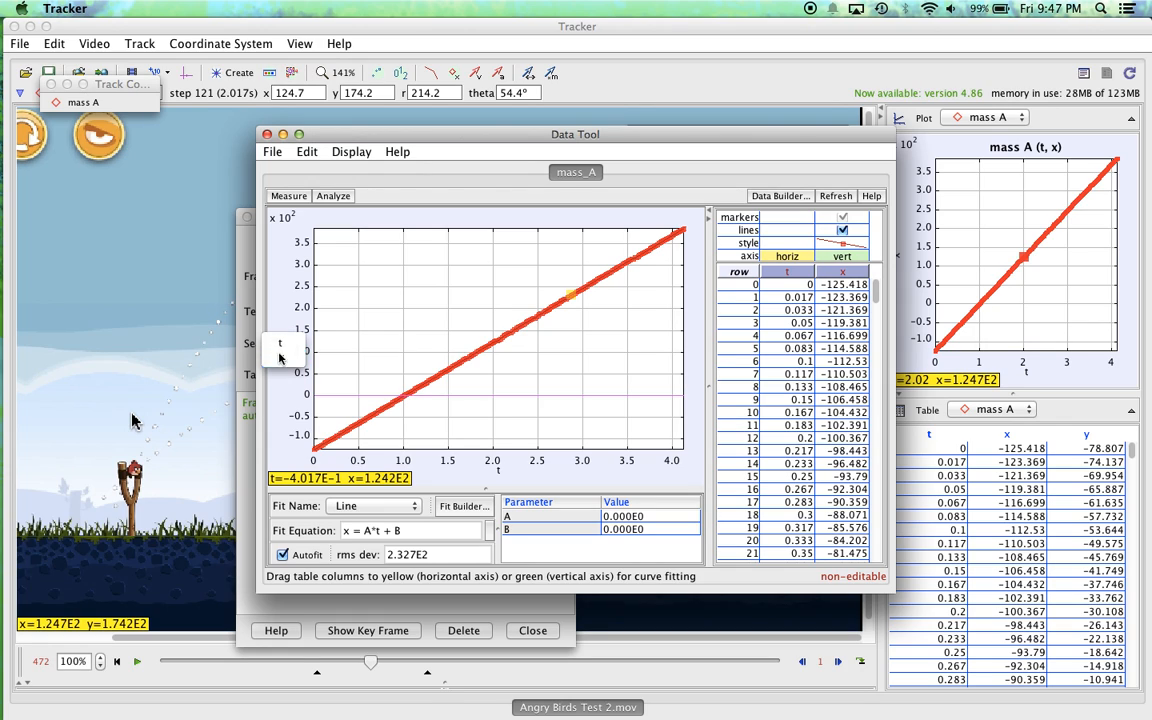
pyautogui.click(280, 357)
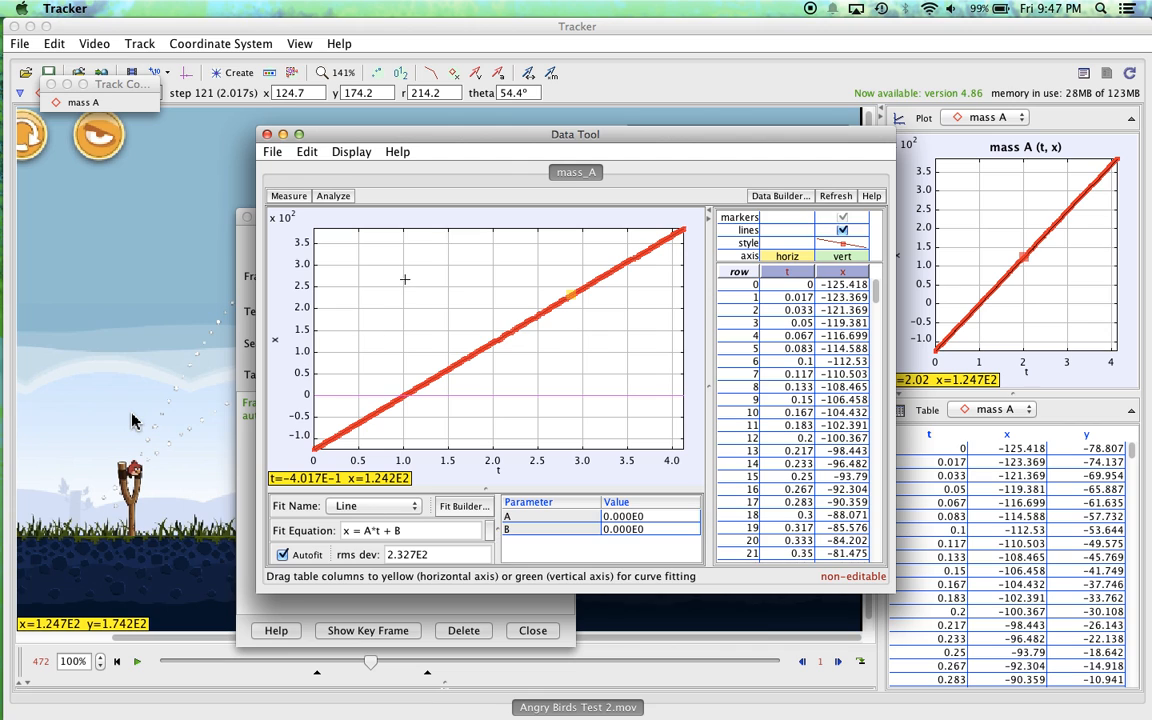
# Step: Move the Data Tool window clear of the main mass A plot and table
pyautogui.moveTo(410, 134); pyautogui.dragTo(396, 93)
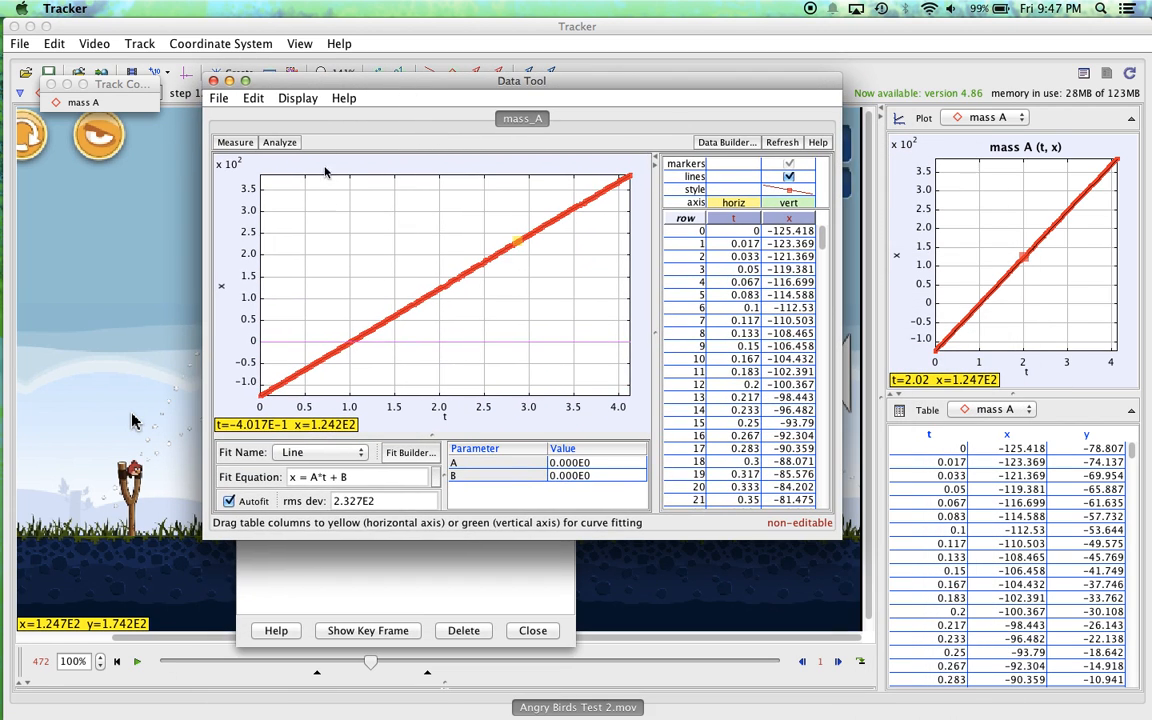
pyautogui.moveTo(406, 83); pyautogui.dragTo(469, 119)
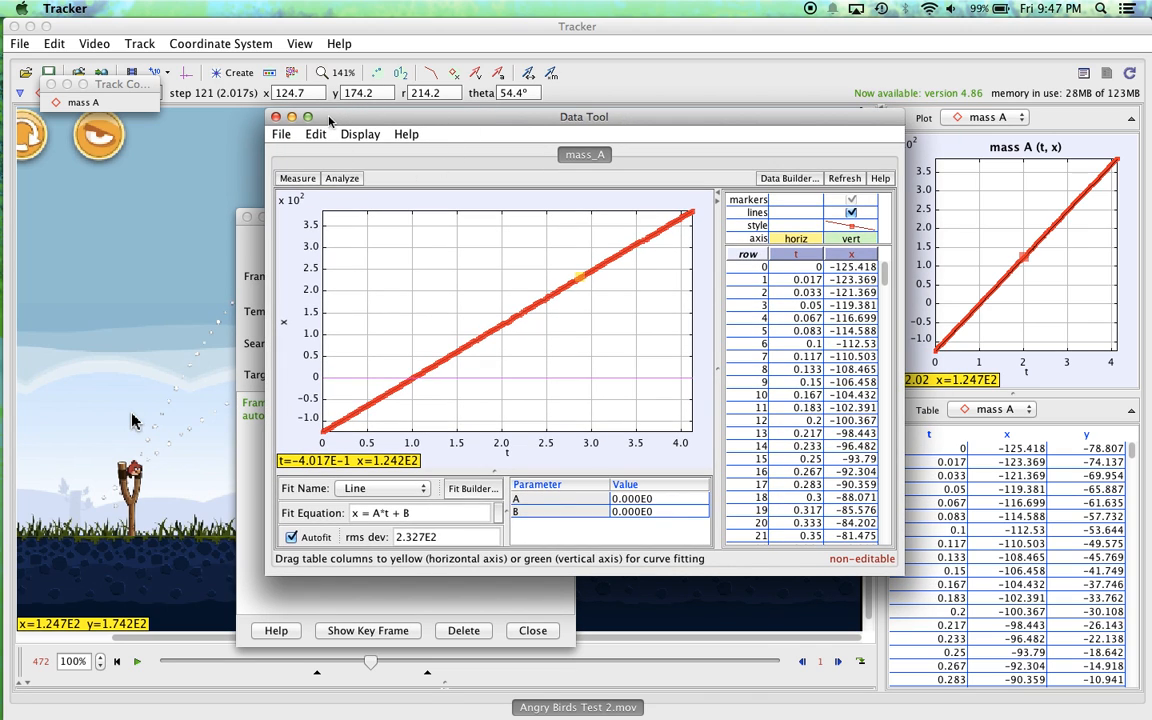
pyautogui.moveTo(331, 120); pyautogui.dragTo(267, 87)
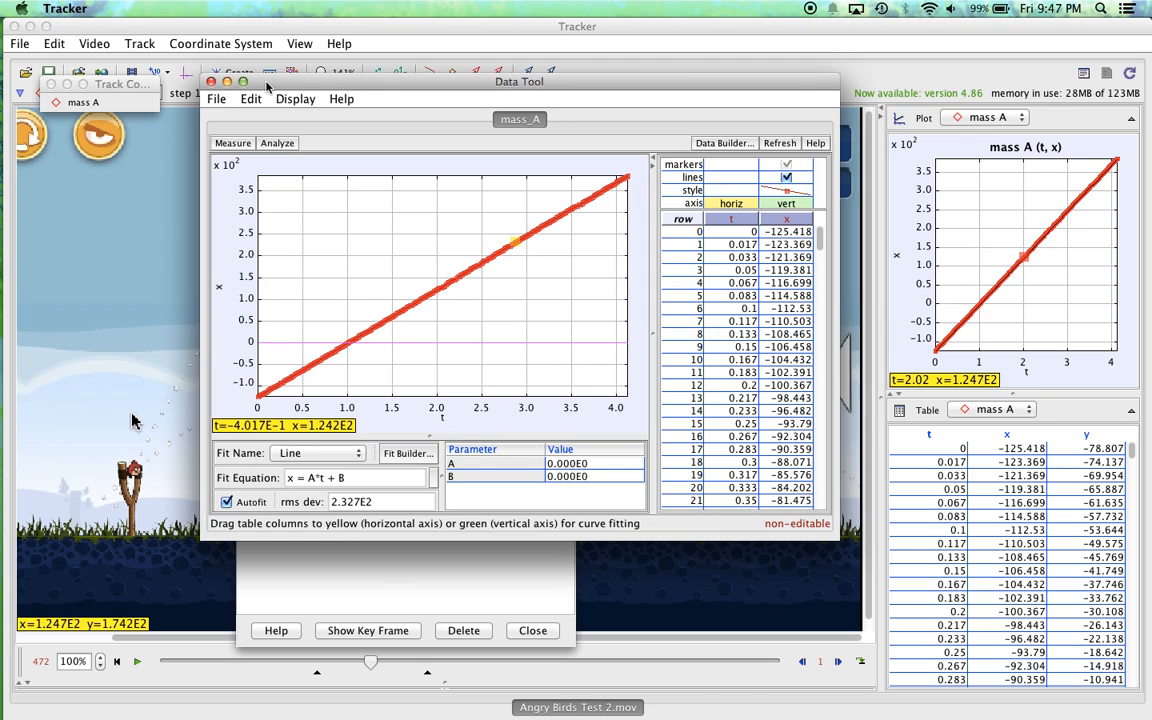